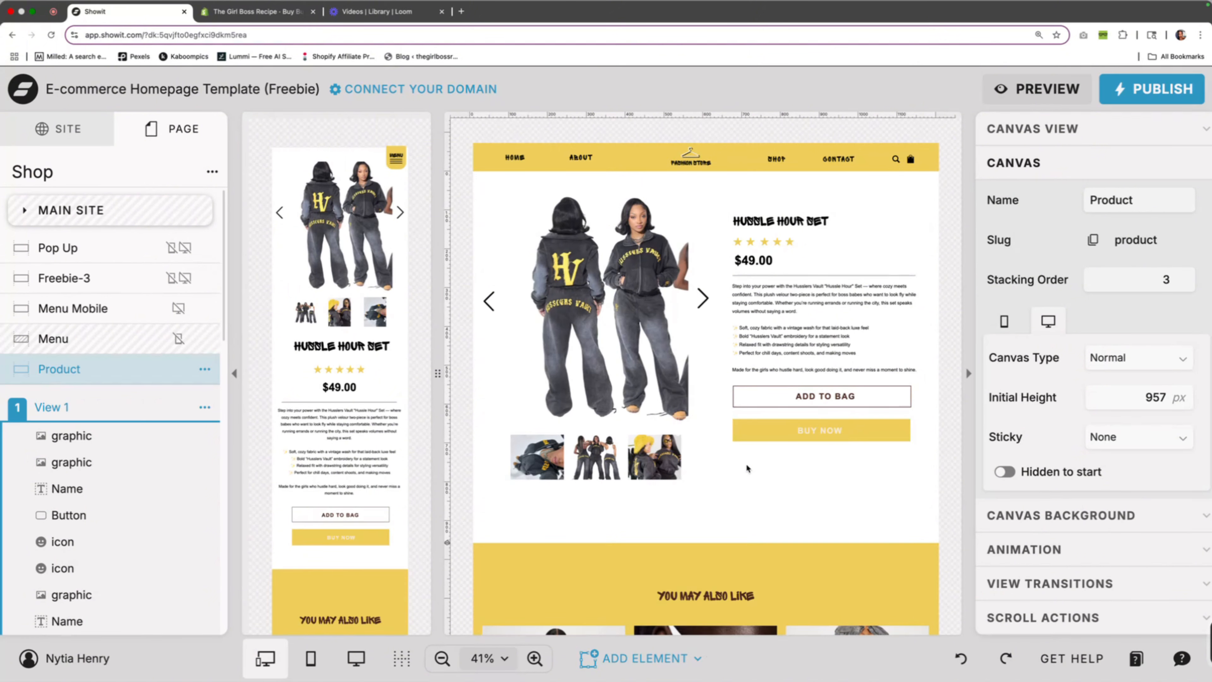
# Look over the Shop page's desktop layout, from the product section down to the testimonials and footer
pyautogui.scroll(-15, 452, 272)
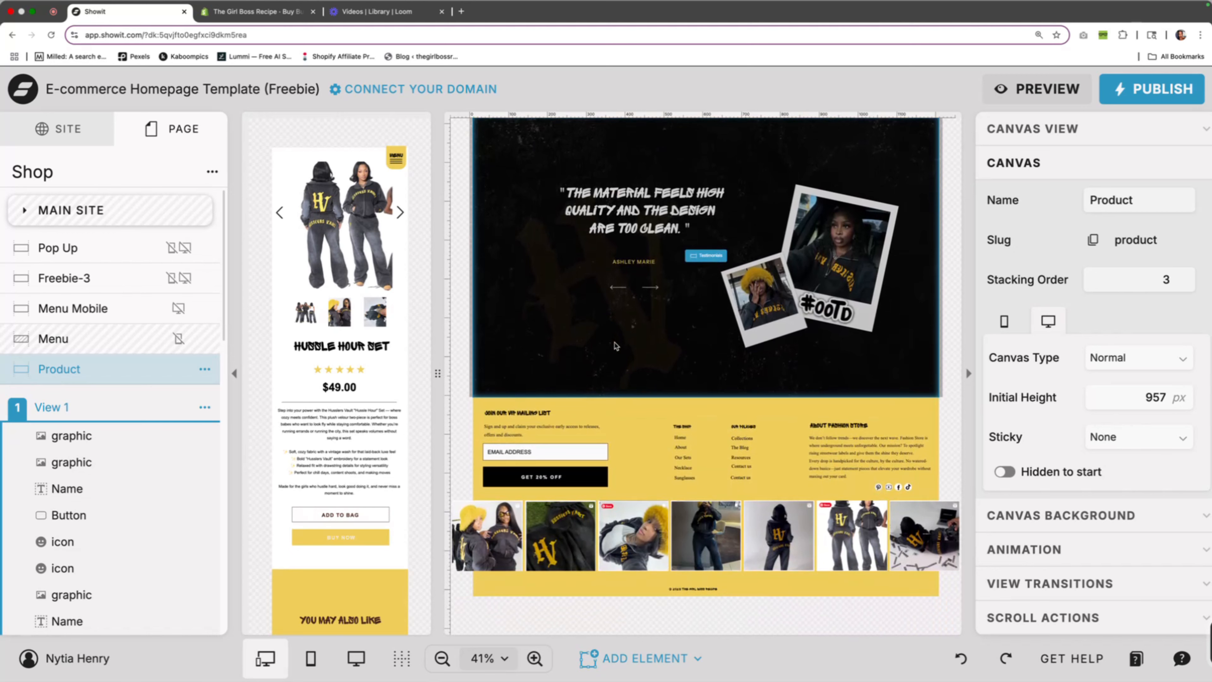
pyautogui.scroll(15, 625, 346)
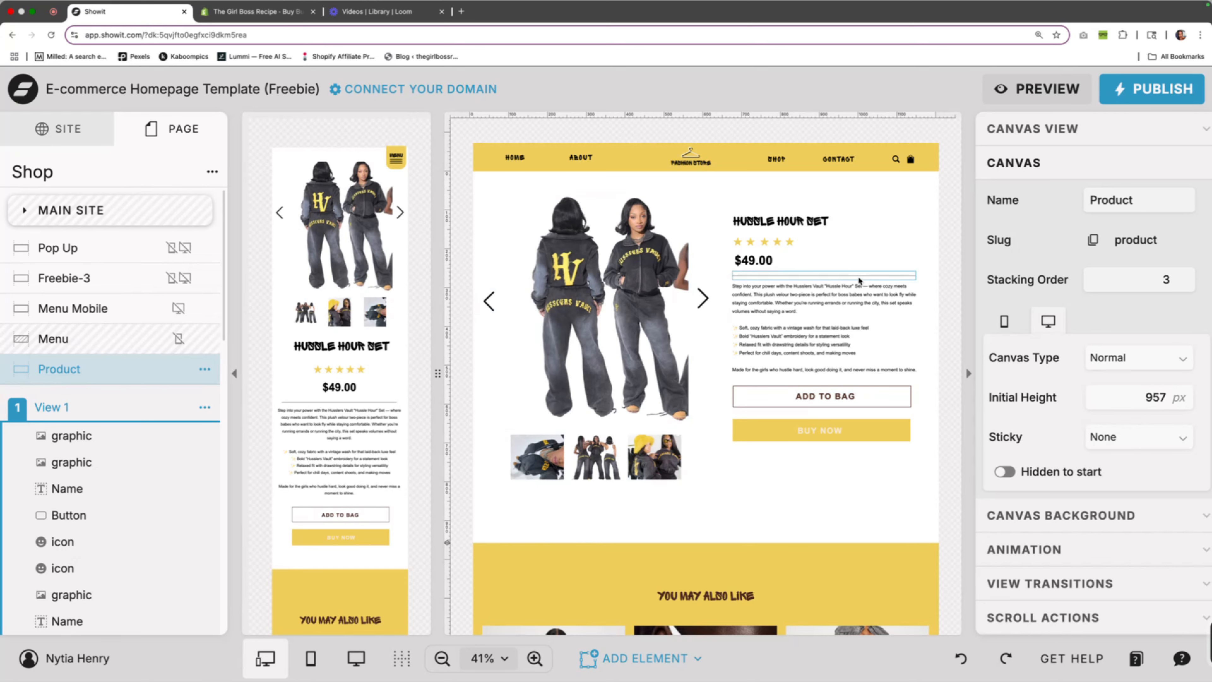
pyautogui.scroll(-5, 858, 275)
pyautogui.scroll(5, 858, 276)
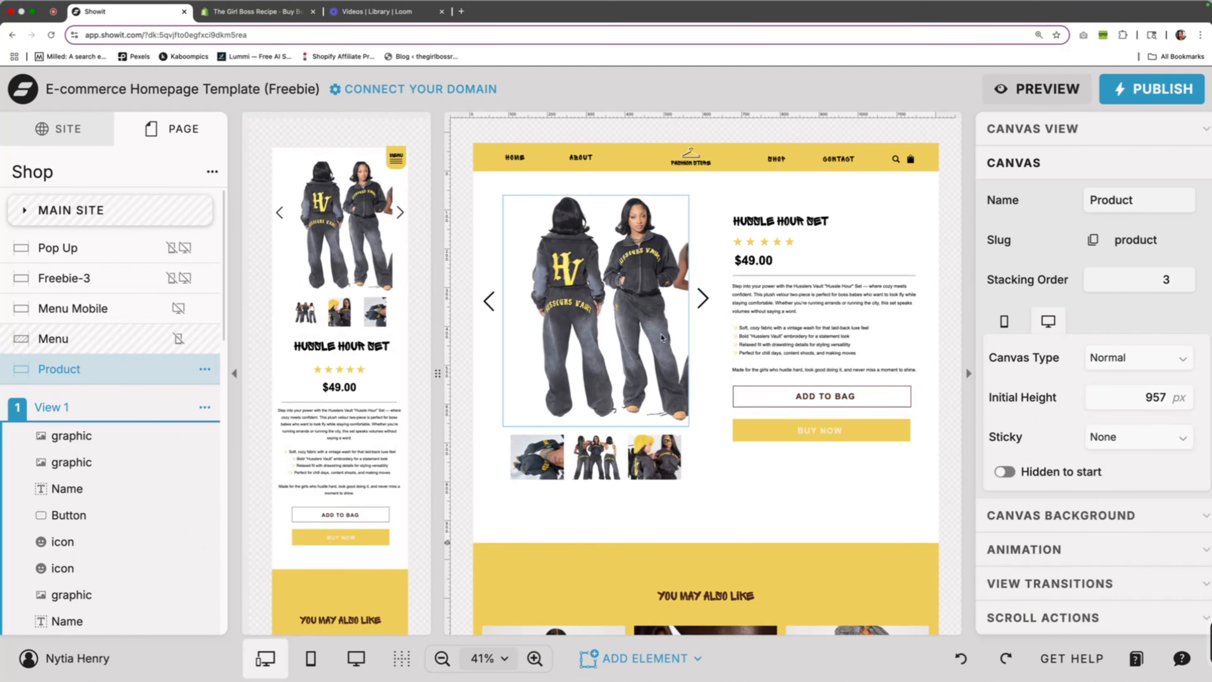
pyautogui.scroll(-3, 859, 347)
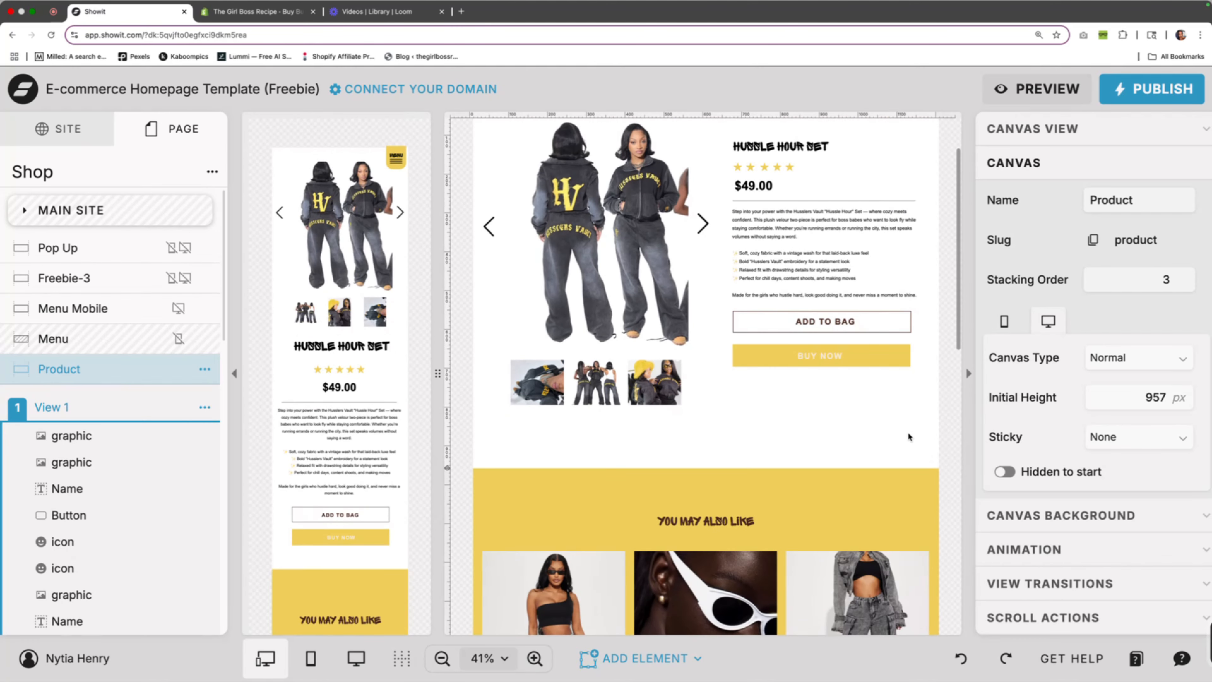
pyautogui.scroll(3, 878, 390)
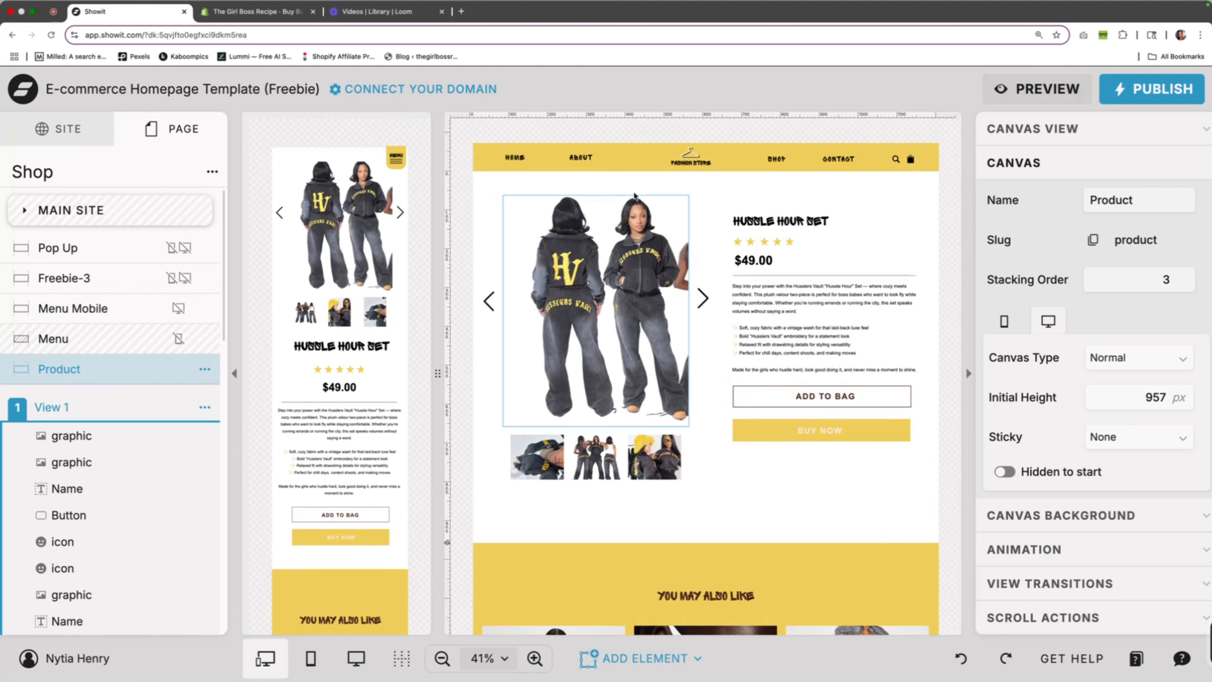
# Switch to the Shopify admin and open the HUSSLE HOUR SET product to review its details
pyautogui.click(258, 11)
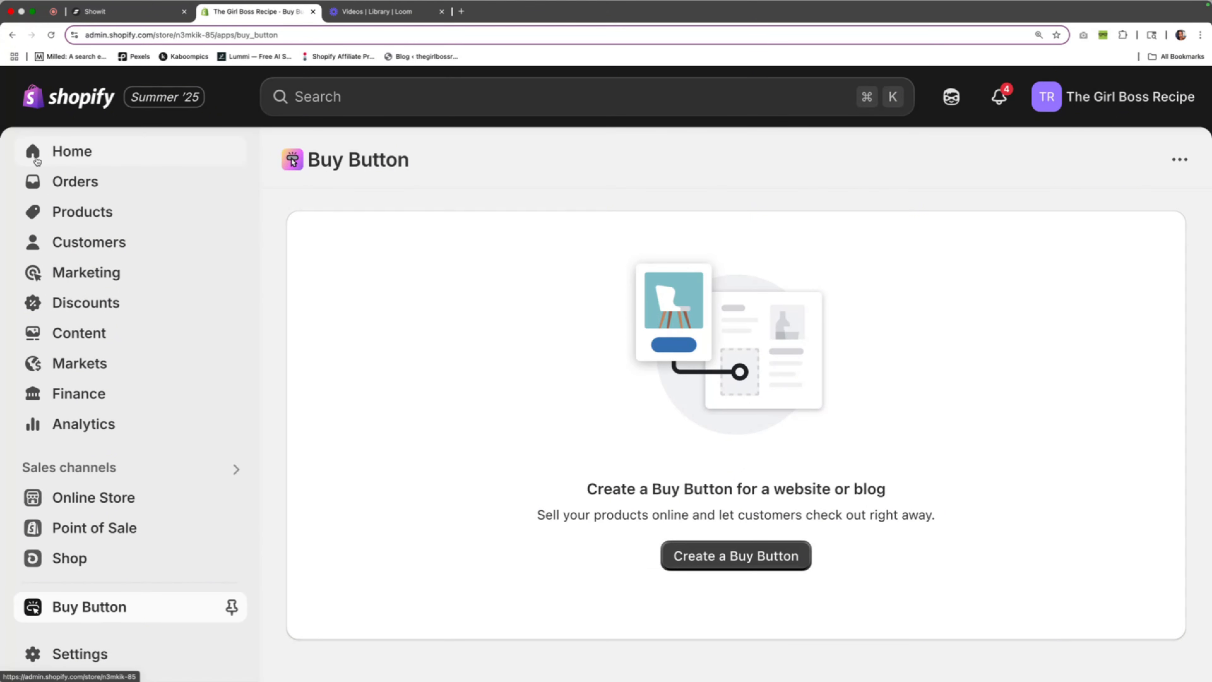
pyautogui.scroll(-2, 41, 172)
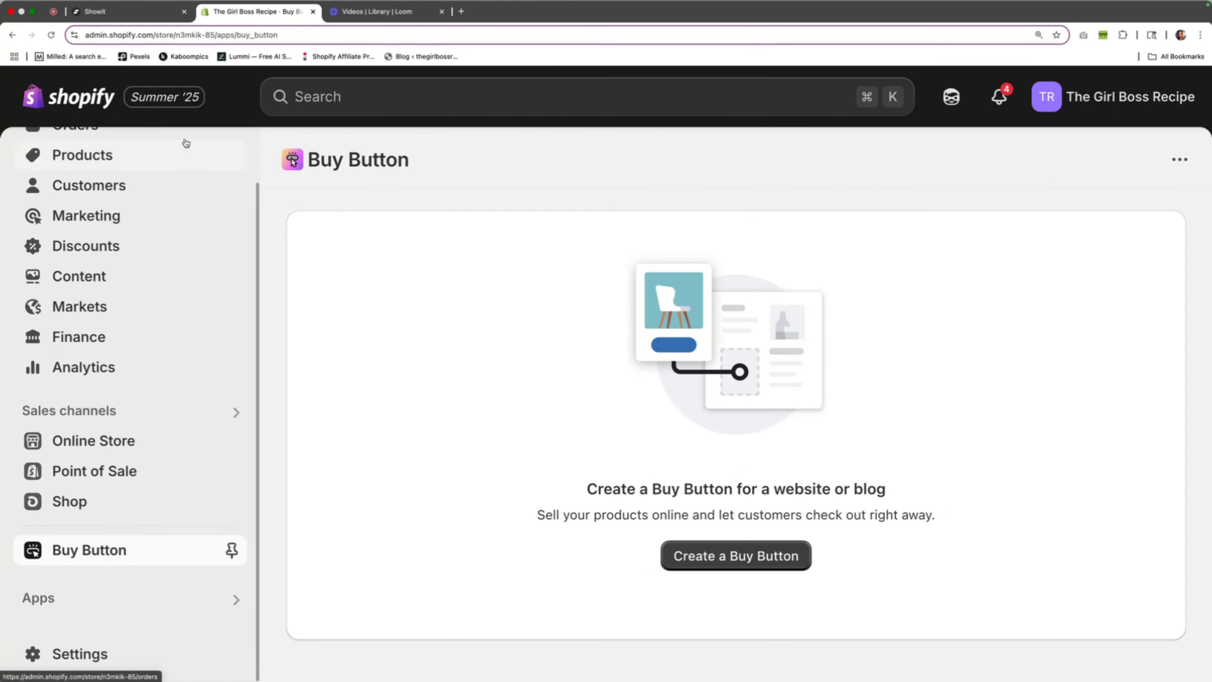
pyautogui.scroll(2, 213, 186)
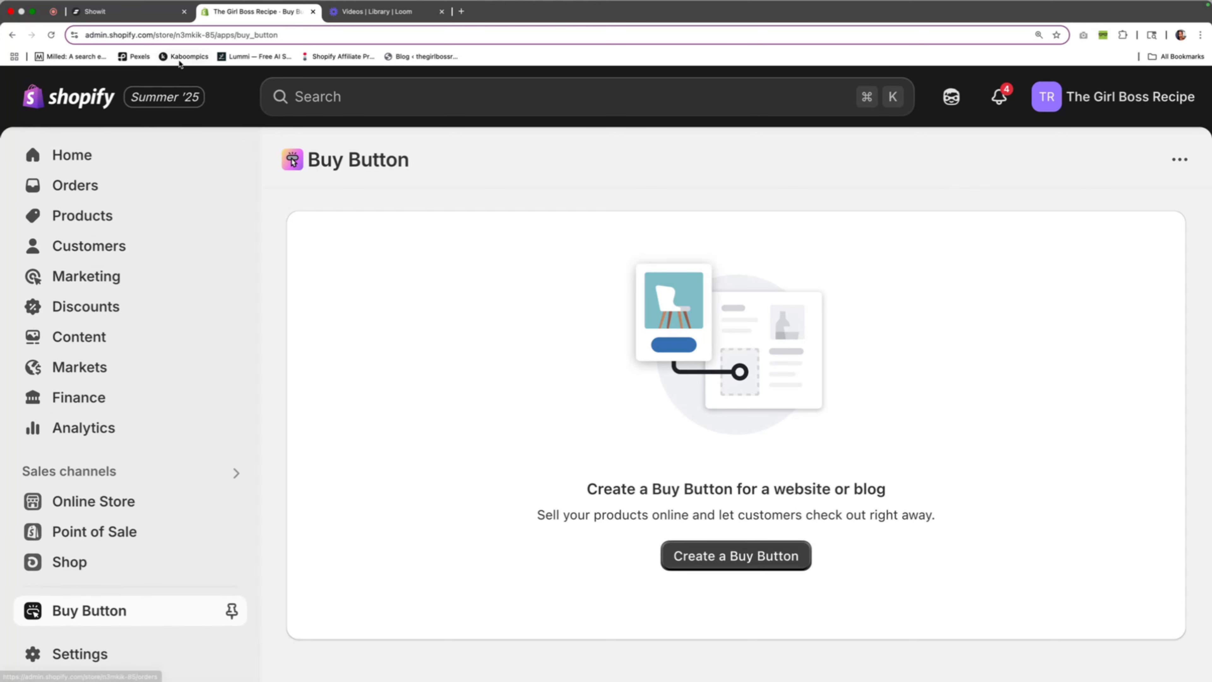
pyautogui.click(97, 216)
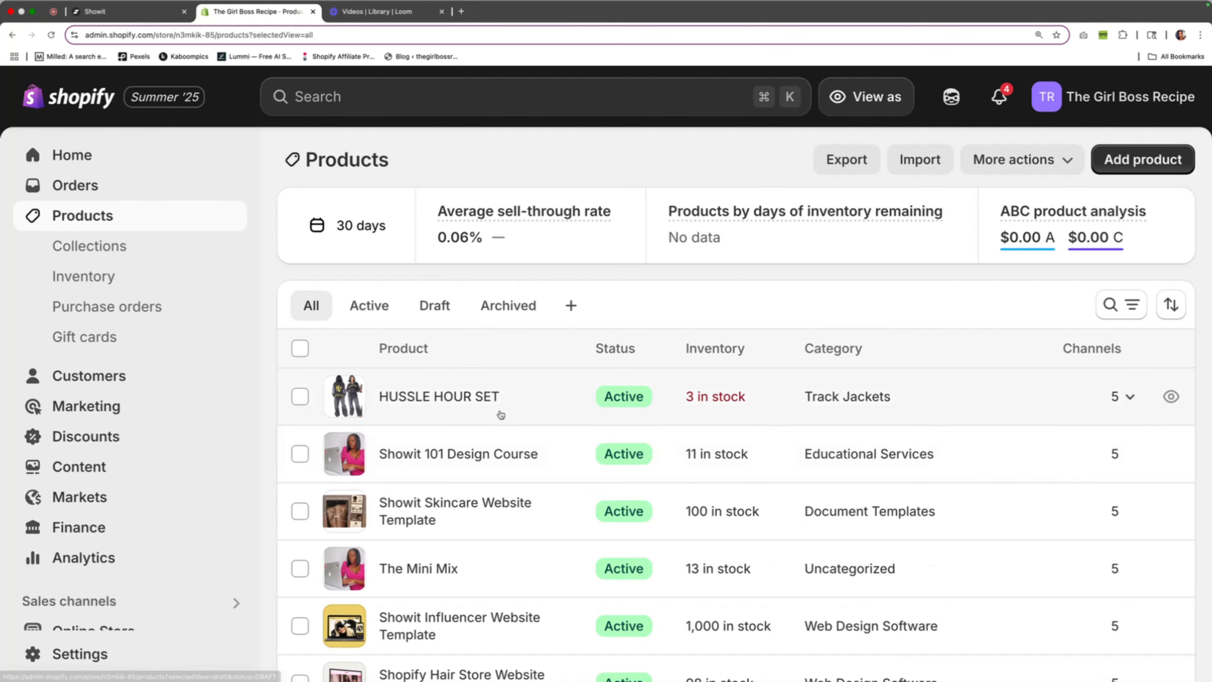
pyautogui.click(473, 399)
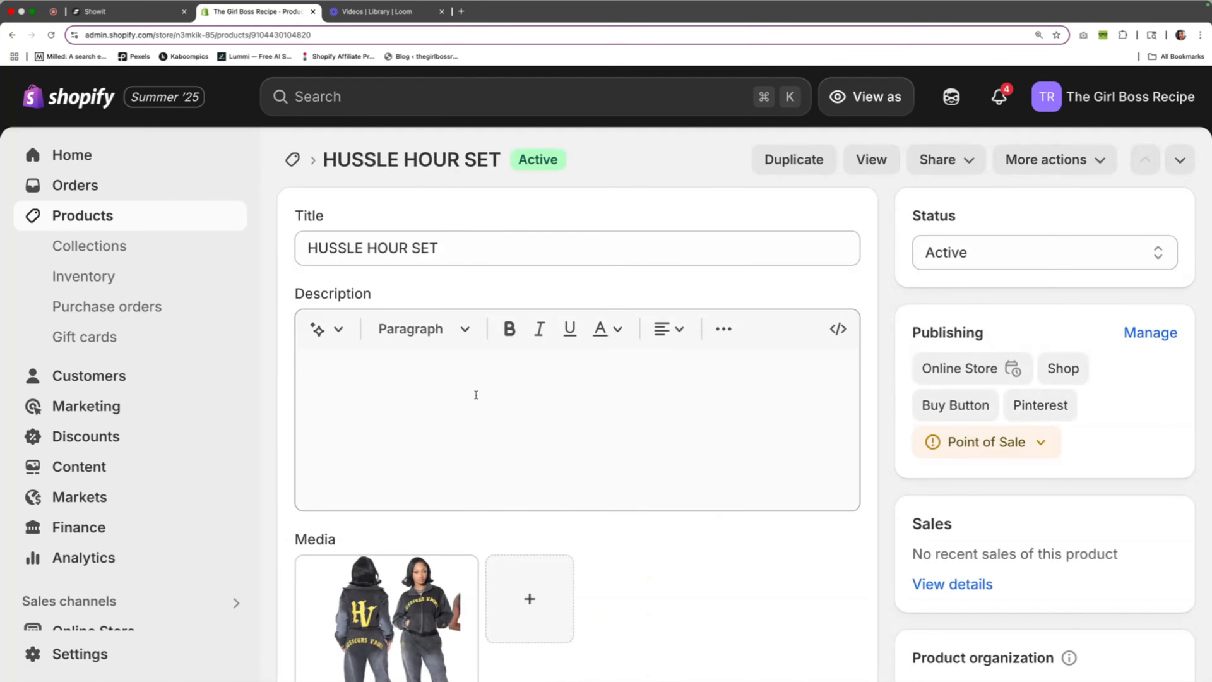
pyautogui.scroll(-10, 475, 394)
pyautogui.scroll(10, 476, 398)
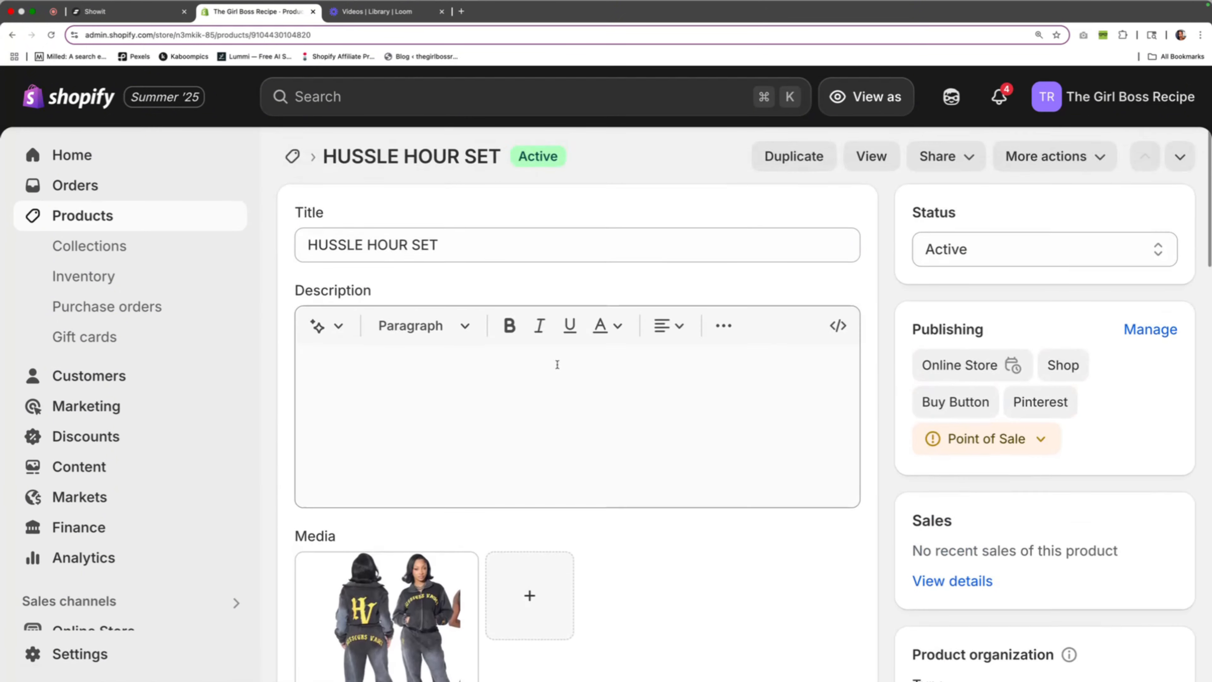
# Search the Shopify admin for "buy button" and open the Buy Button app
pyautogui.click(352, 96)
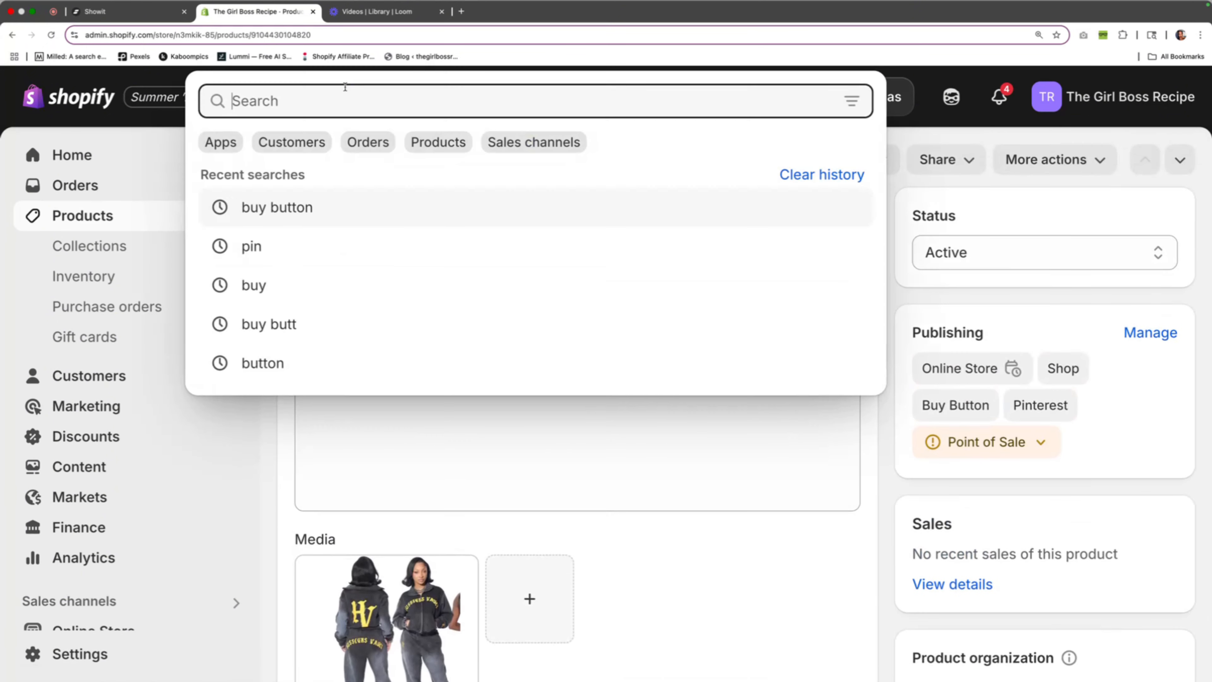
pyautogui.click(285, 215)
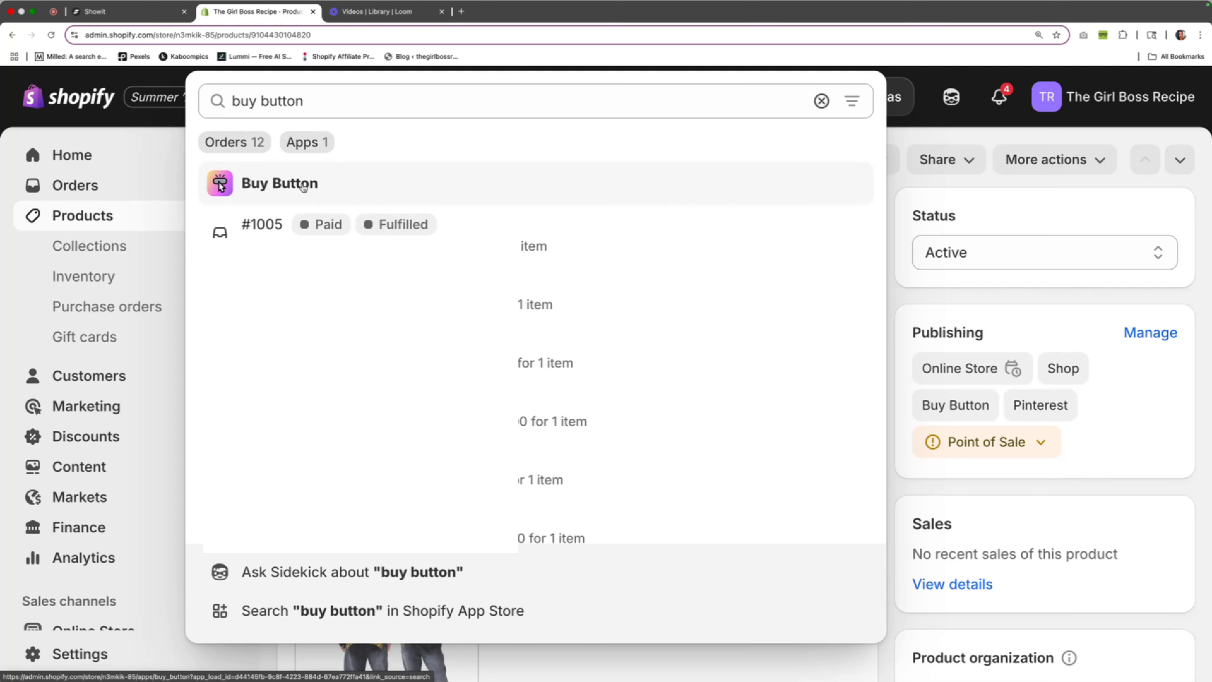
pyautogui.click(303, 187)
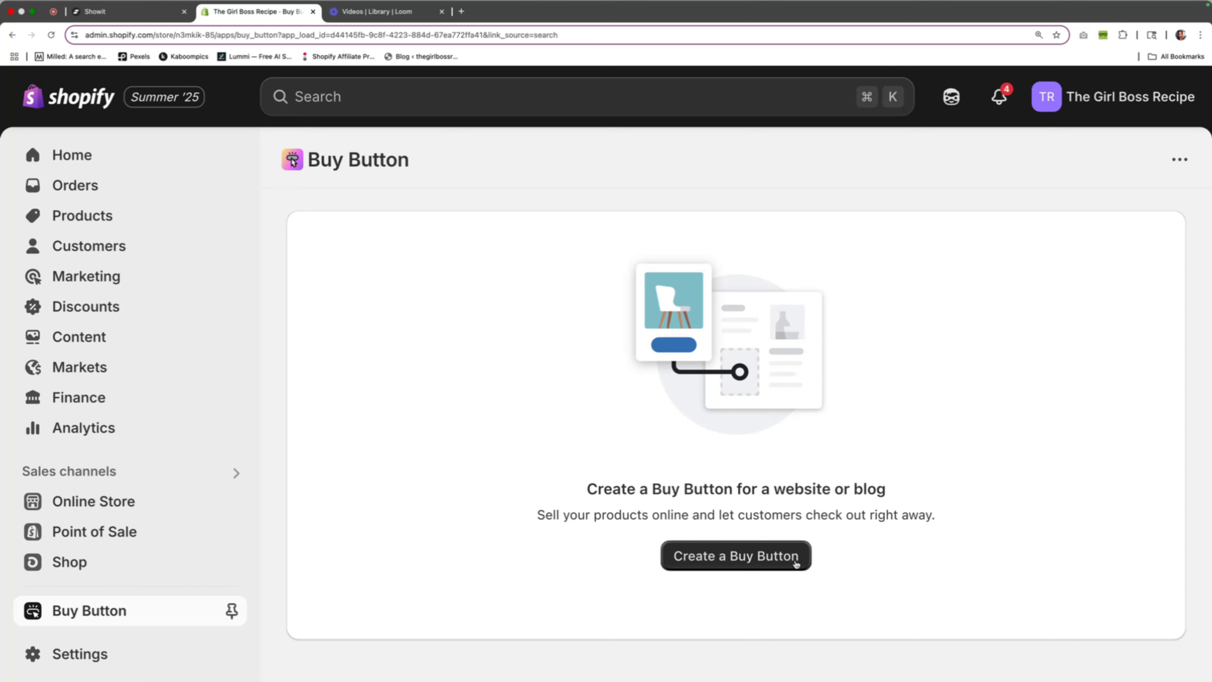
# Create a Product Buy Button for the HUSSLE HOUR SET product
pyautogui.click(795, 564)
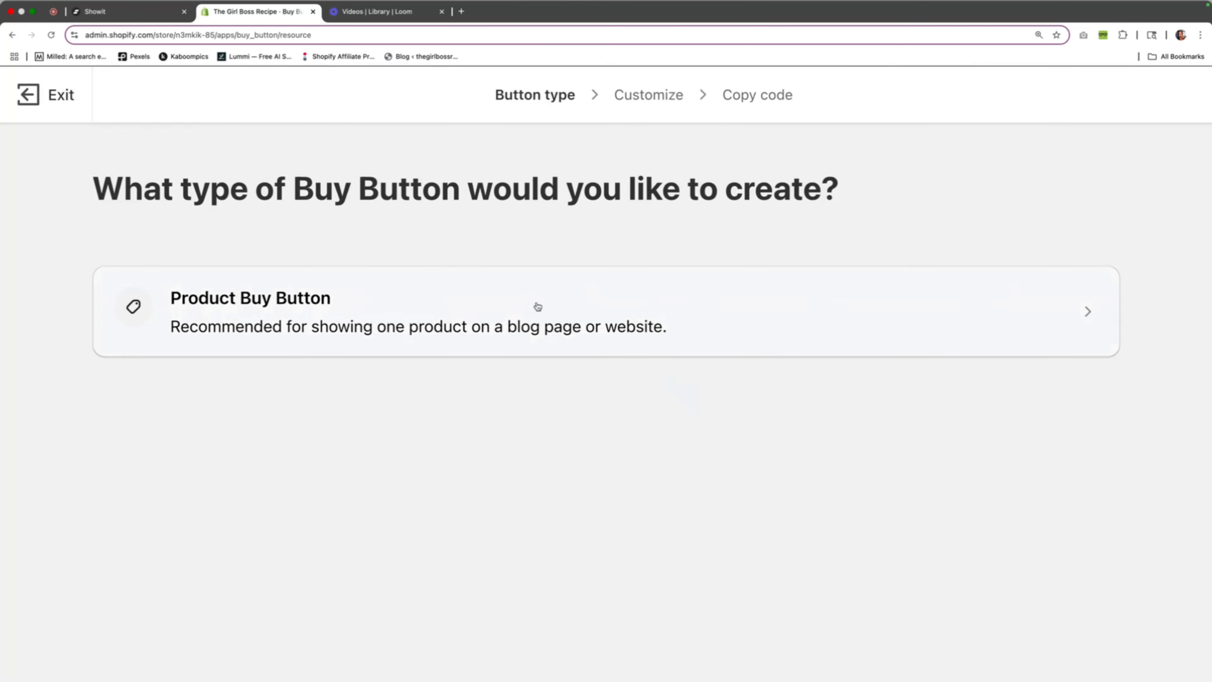
pyautogui.click(536, 307)
pyautogui.click(481, 358)
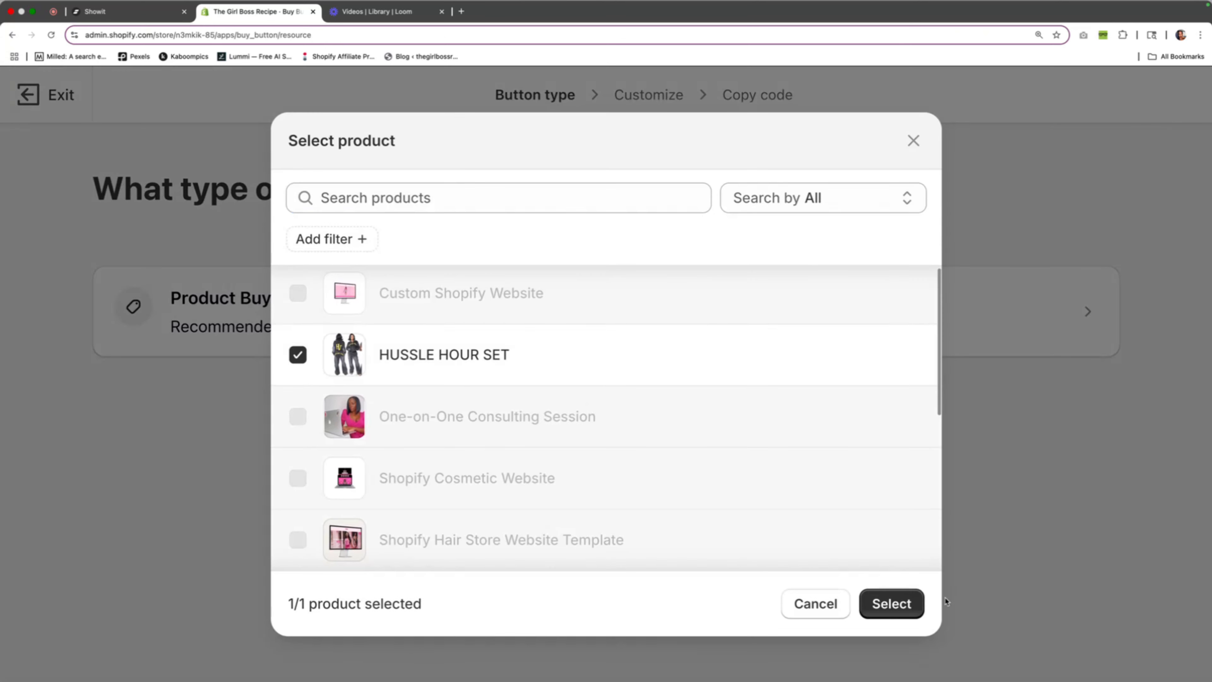
pyautogui.click(905, 604)
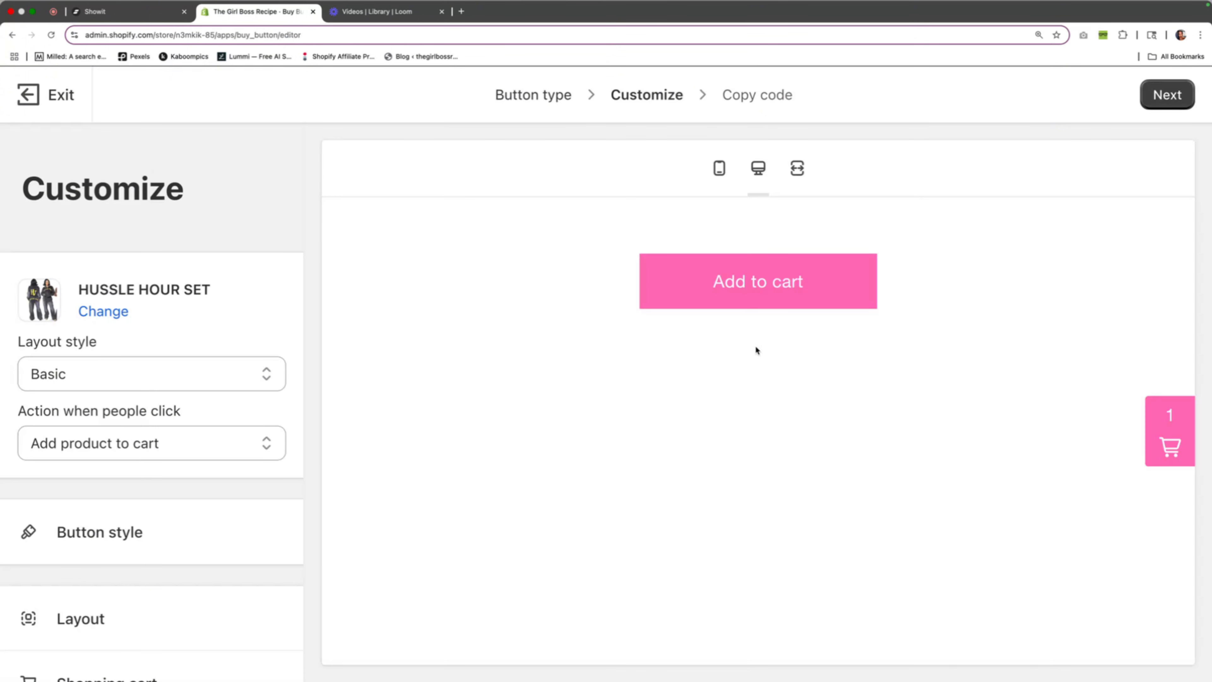
# Examine the Buy Button's layout, button style, background colour and shopping cart settings, checking them against the Showit shop page
pyautogui.scroll(-4, 173, 415)
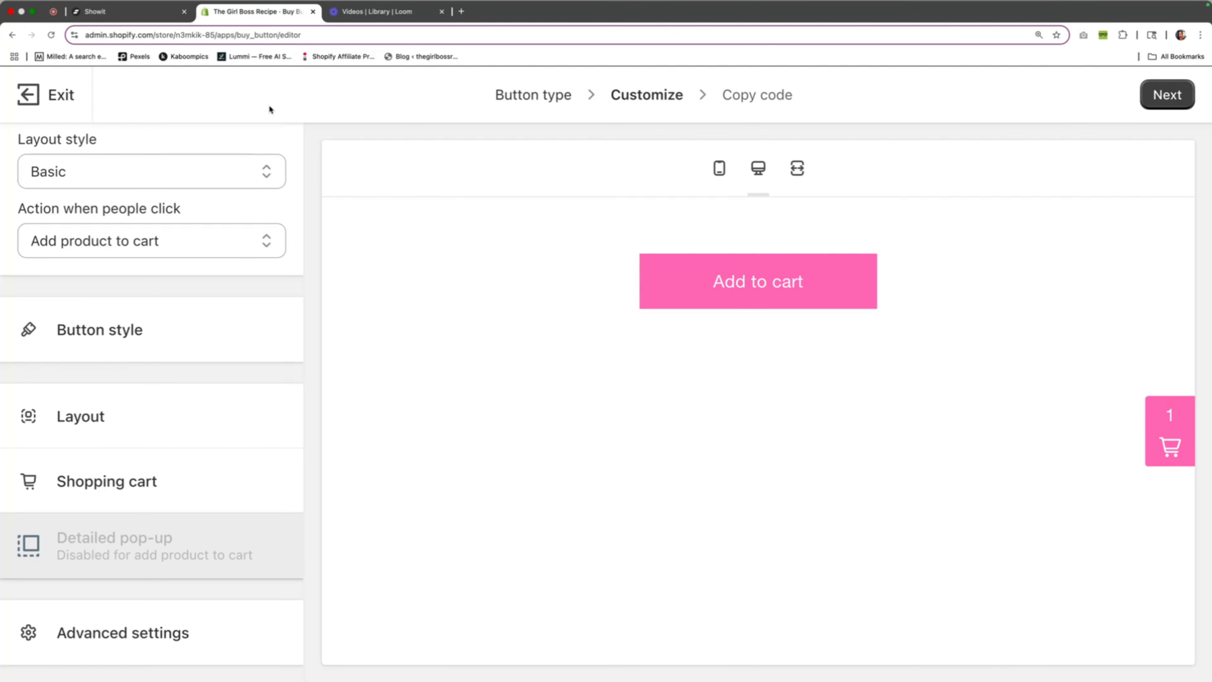
pyautogui.click(164, 14)
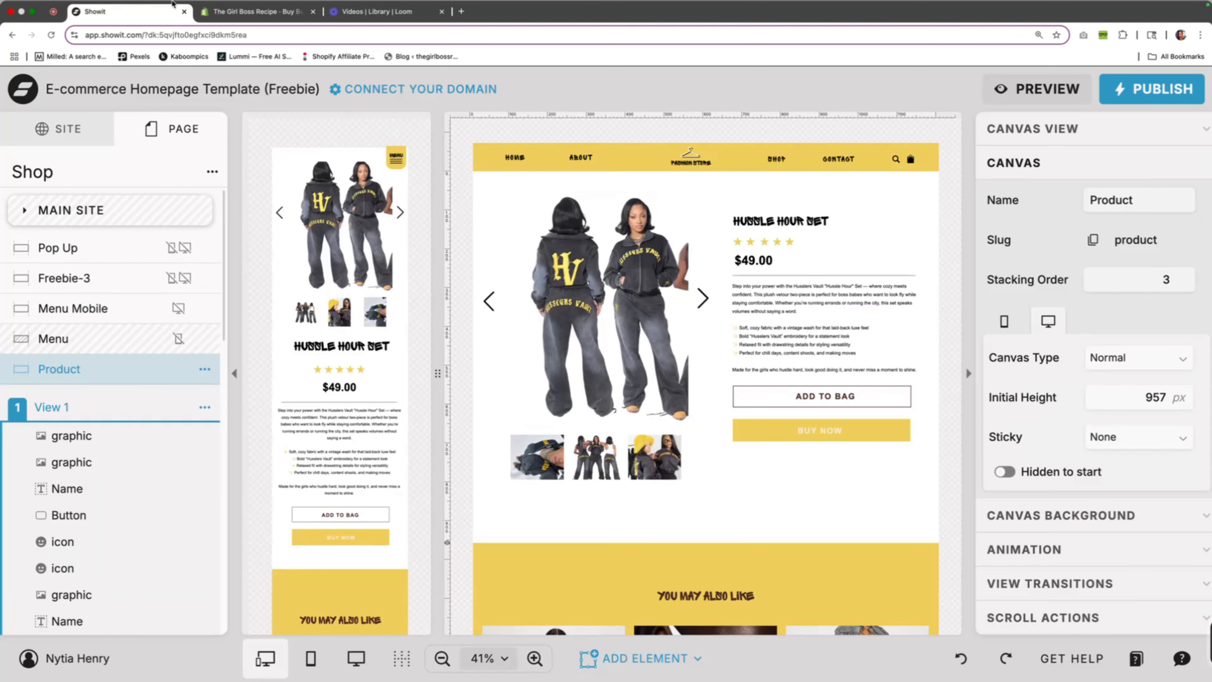
pyautogui.click(277, 26)
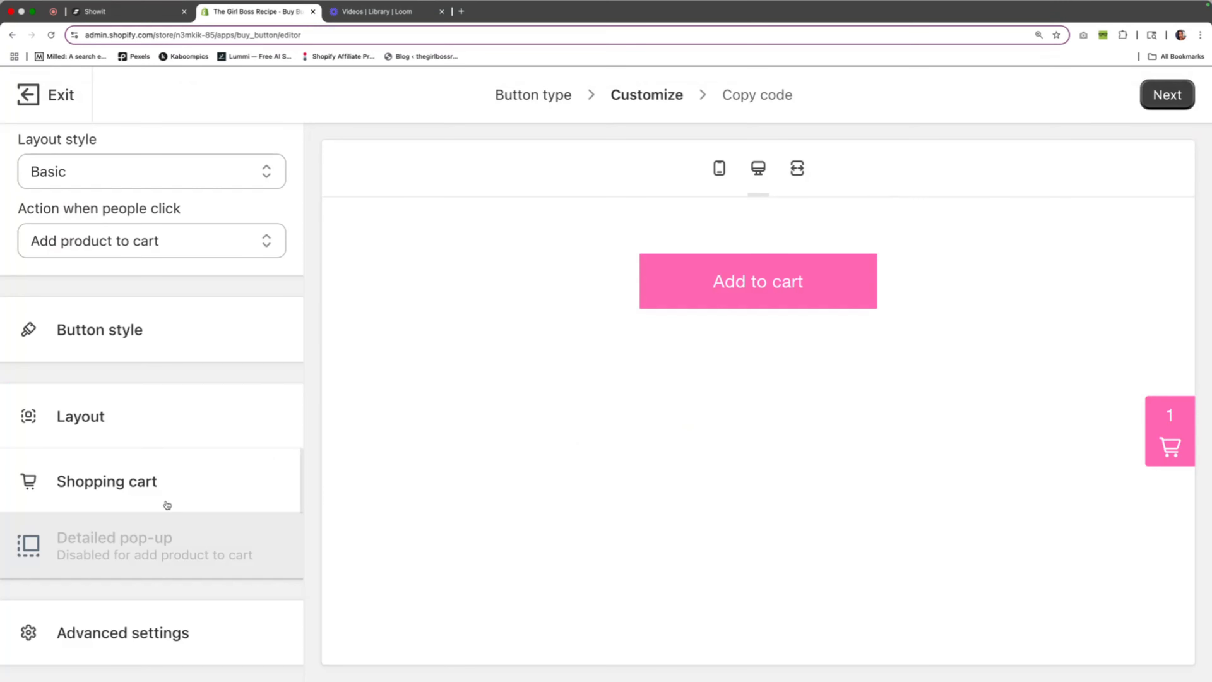
pyautogui.click(111, 425)
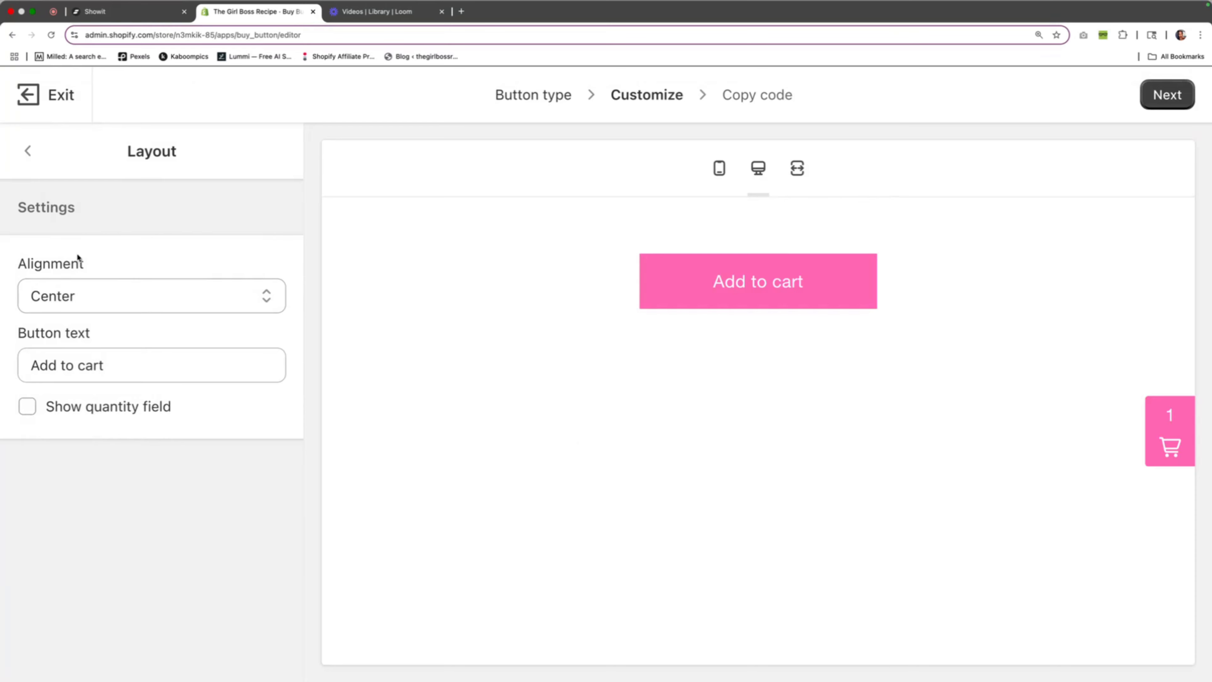
pyautogui.click(23, 151)
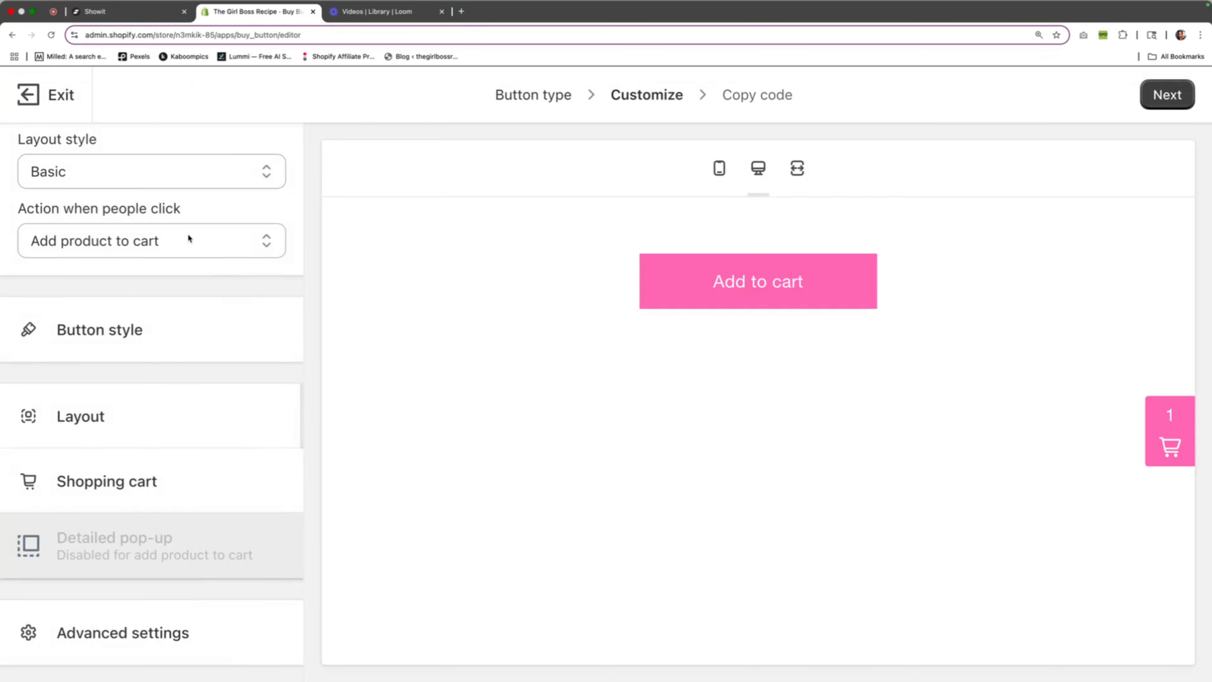
pyautogui.click(170, 326)
pyautogui.scroll(-3, 138, 422)
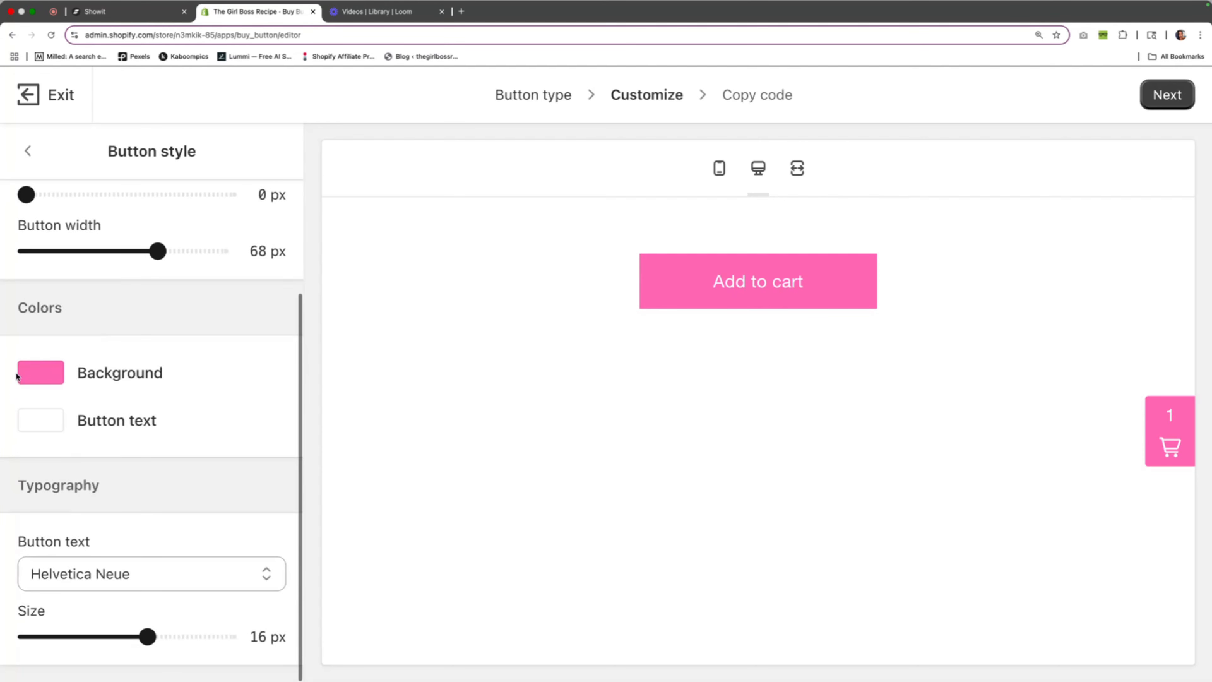
pyautogui.click(34, 372)
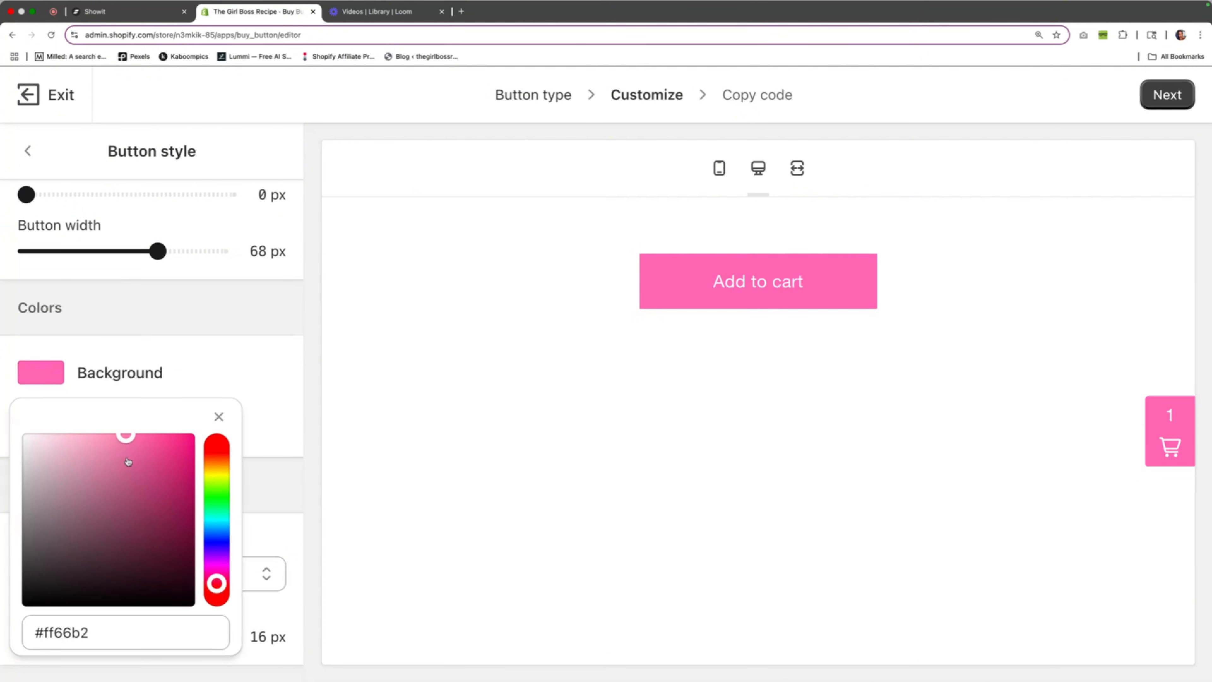
pyautogui.click(61, 319)
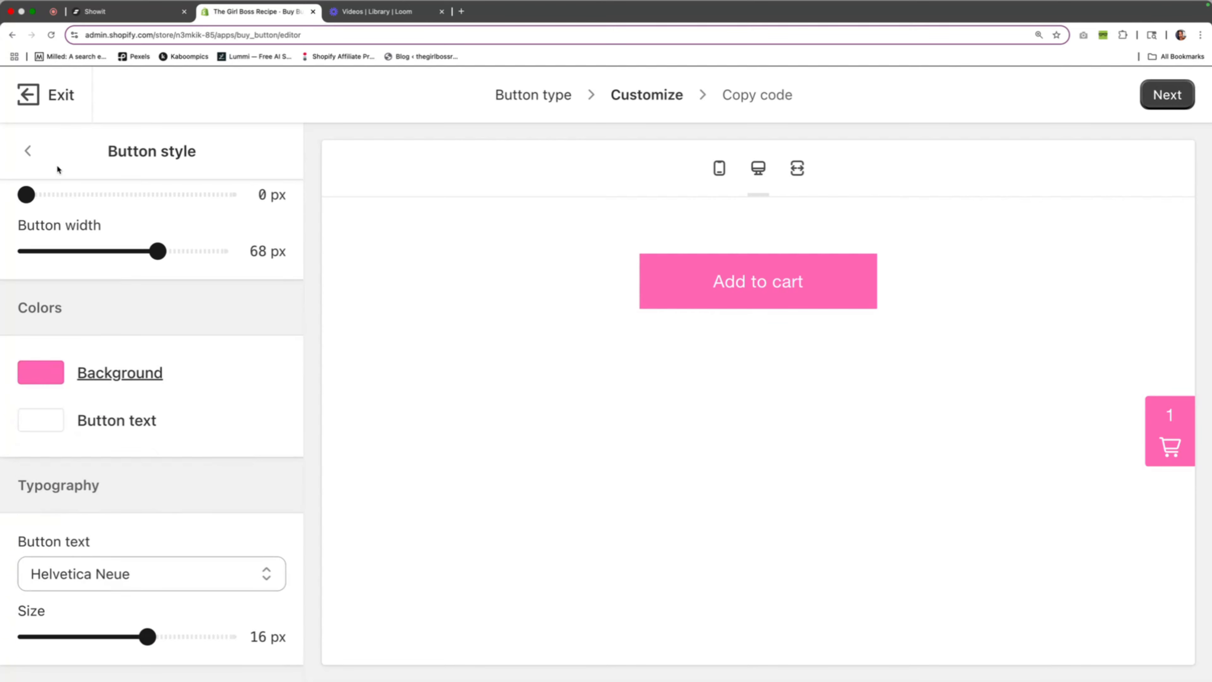
pyautogui.click(28, 151)
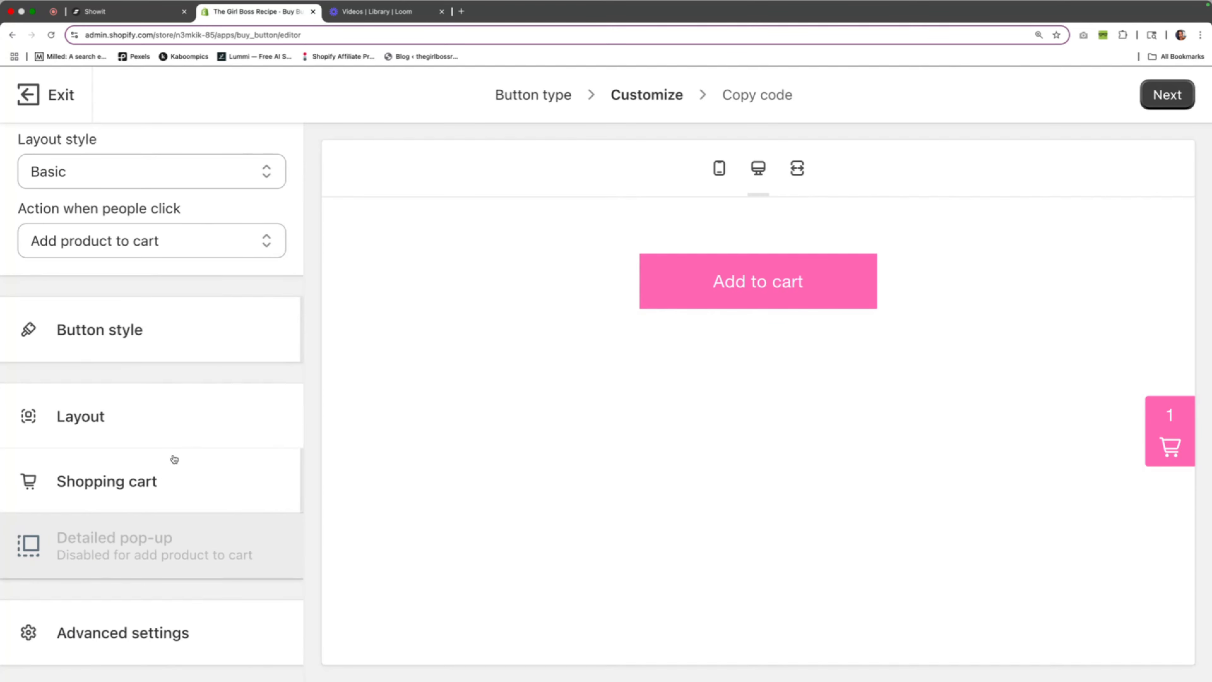
pyautogui.click(163, 480)
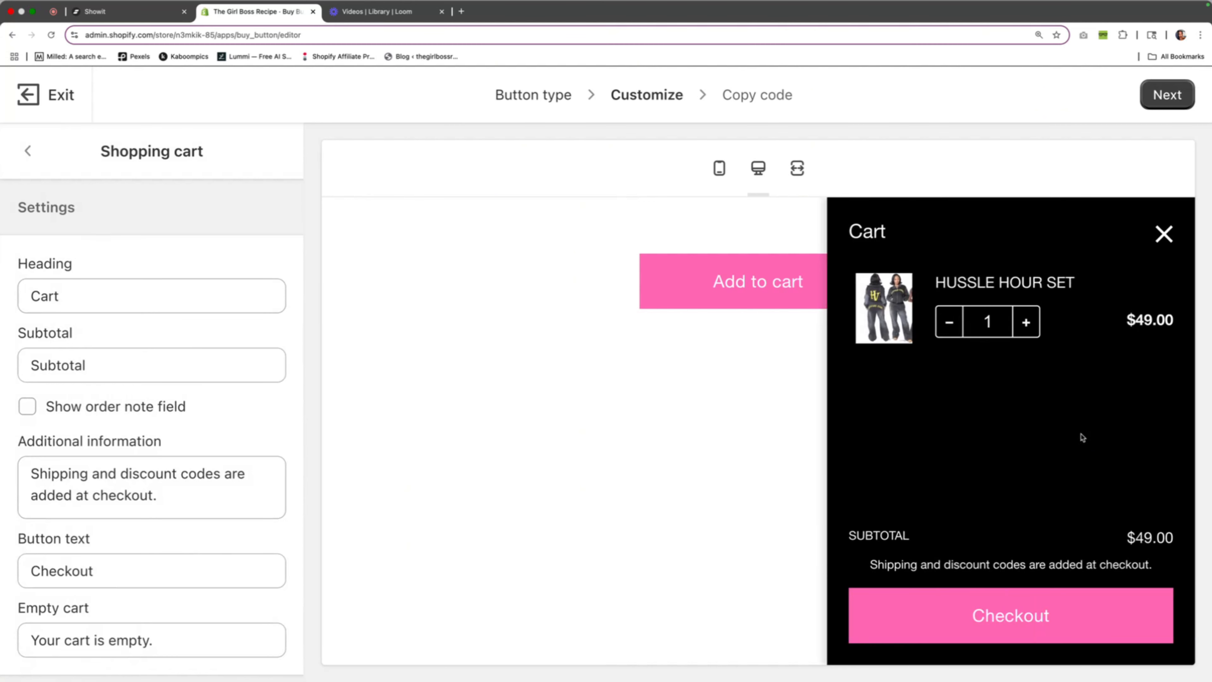
# Switch to Showit, set the Products canvas background's media type to None, and copy its yellow fill colour code EECE5A
pyautogui.click(134, 19)
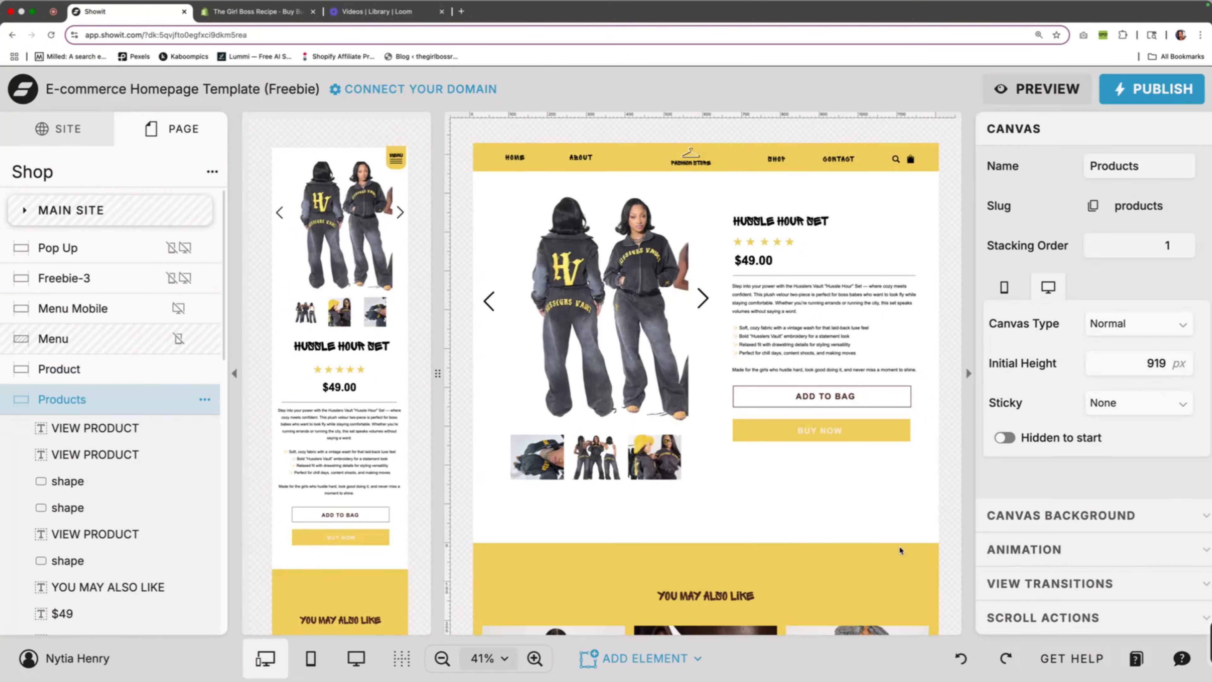
pyautogui.click(1034, 515)
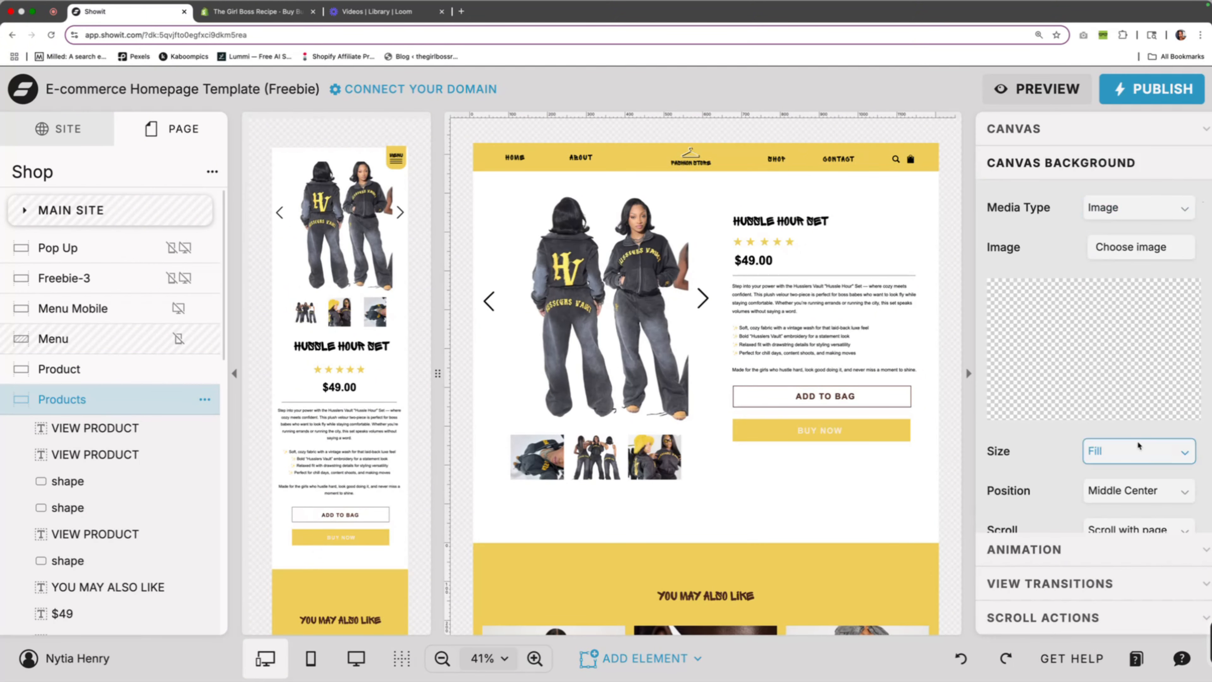
pyautogui.scroll(-3, 1133, 449)
pyautogui.scroll(3, 1117, 413)
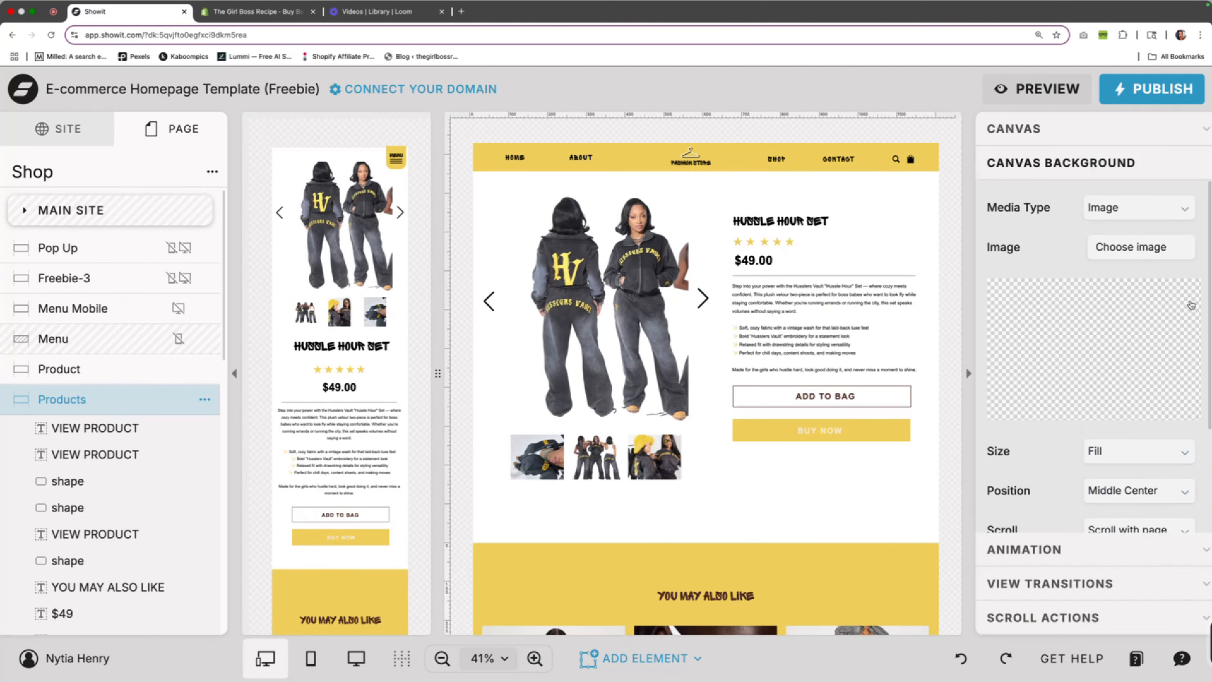
pyautogui.click(1141, 208)
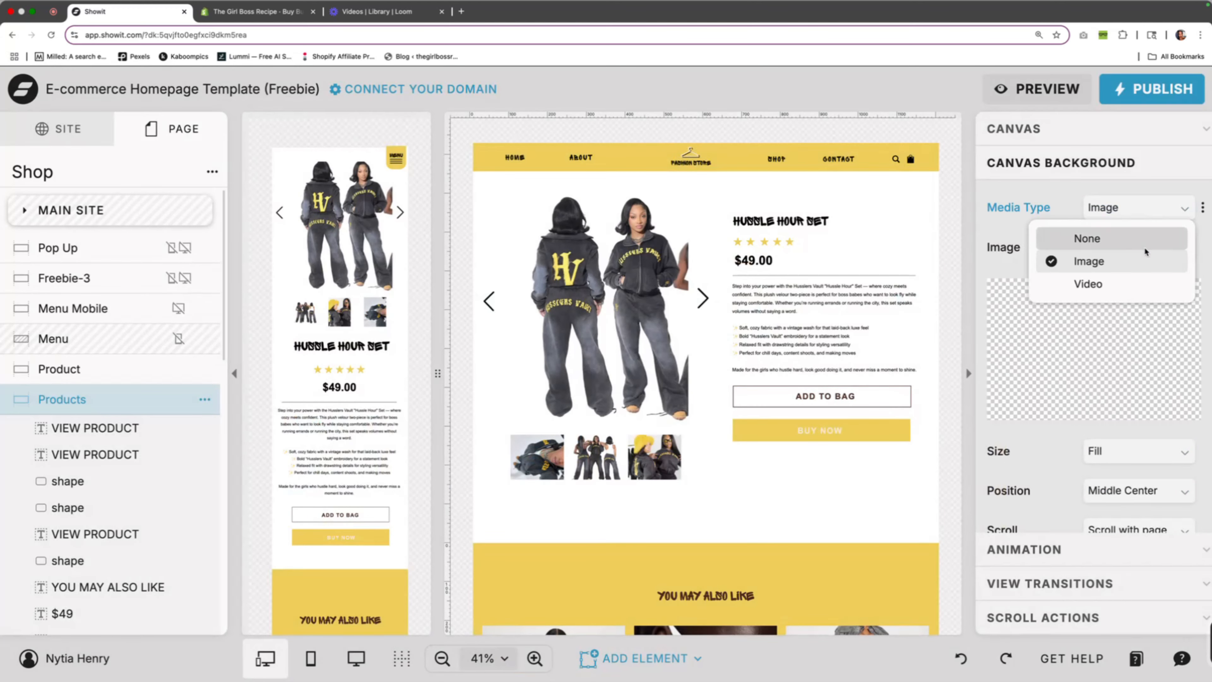
pyautogui.click(1138, 239)
pyautogui.click(1104, 294)
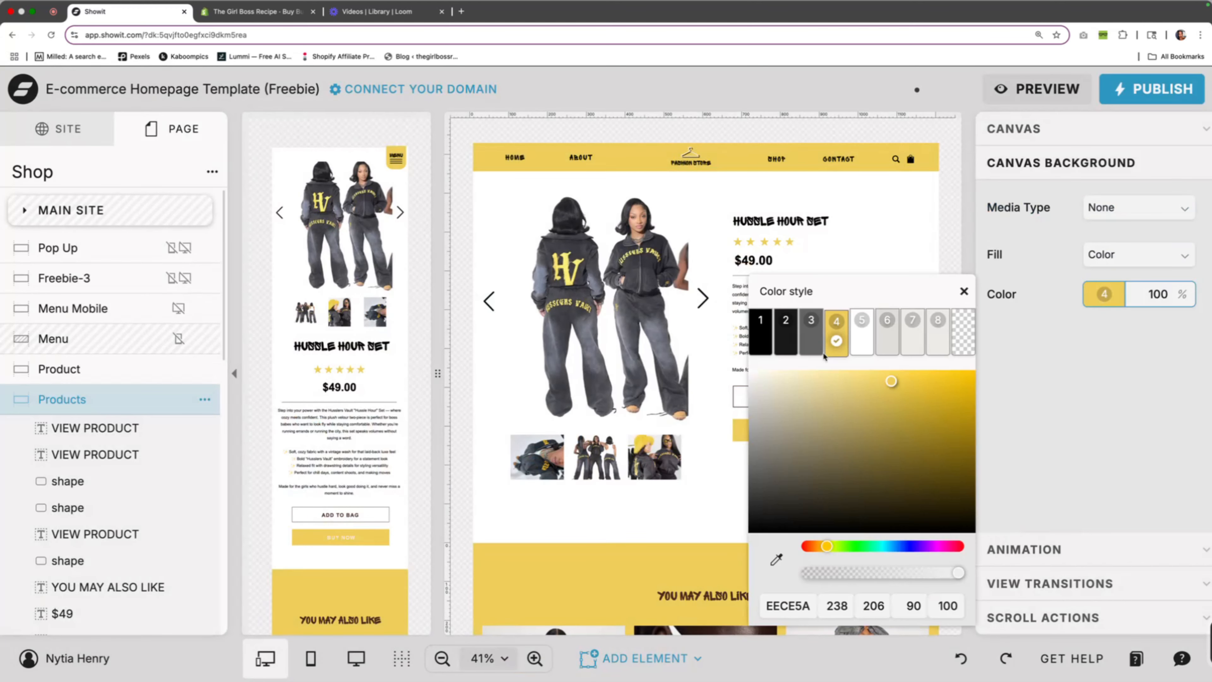
pyautogui.moveTo(814, 606); pyautogui.dragTo(741, 607)
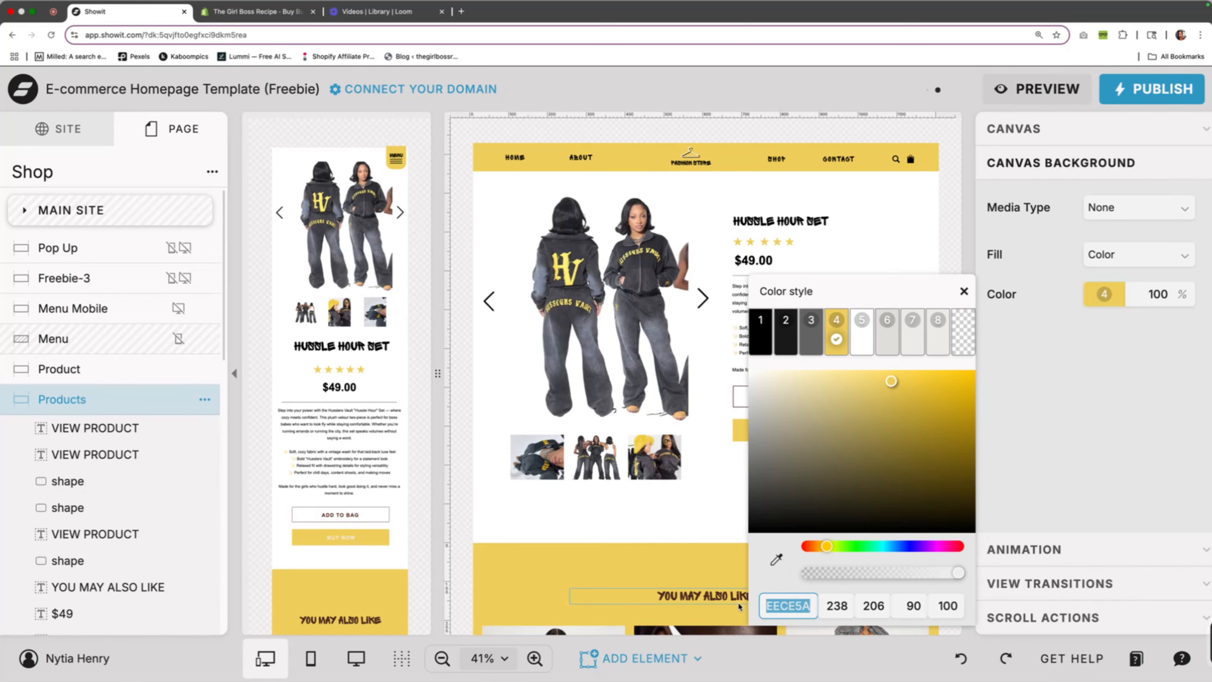
# Switch to Shopify, set the Buy Button's button background colour to eece5a, and check it in the cart preview
pyautogui.click(261, 18)
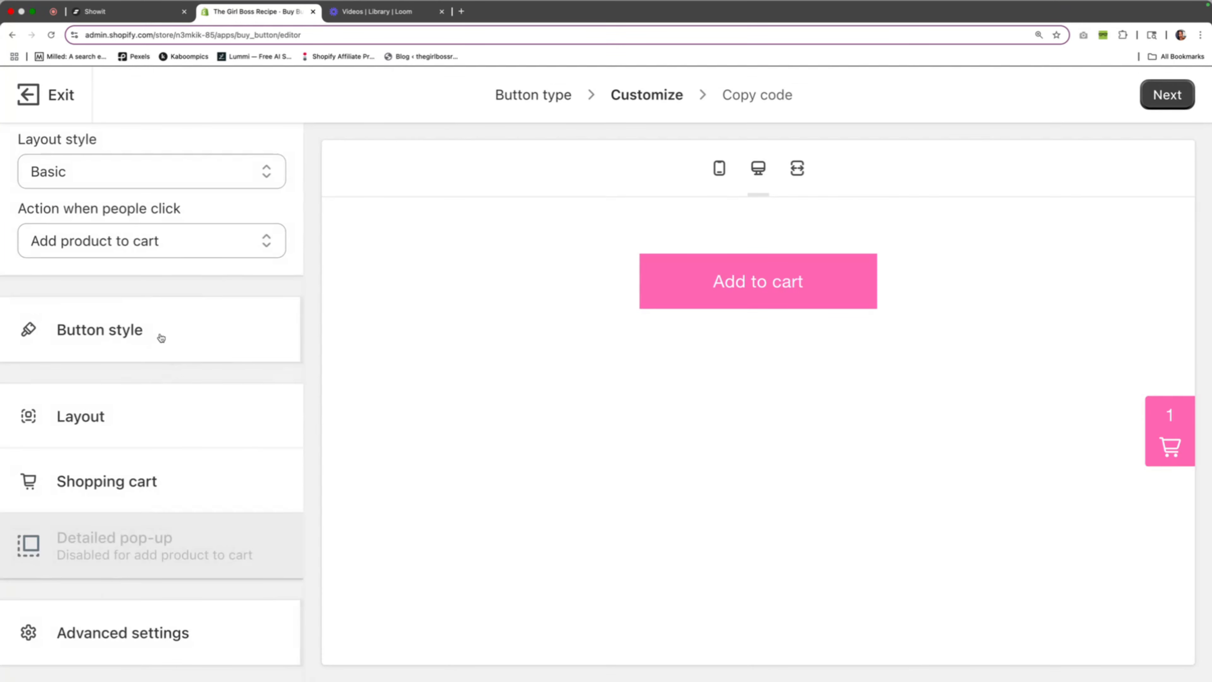
pyautogui.click(161, 334)
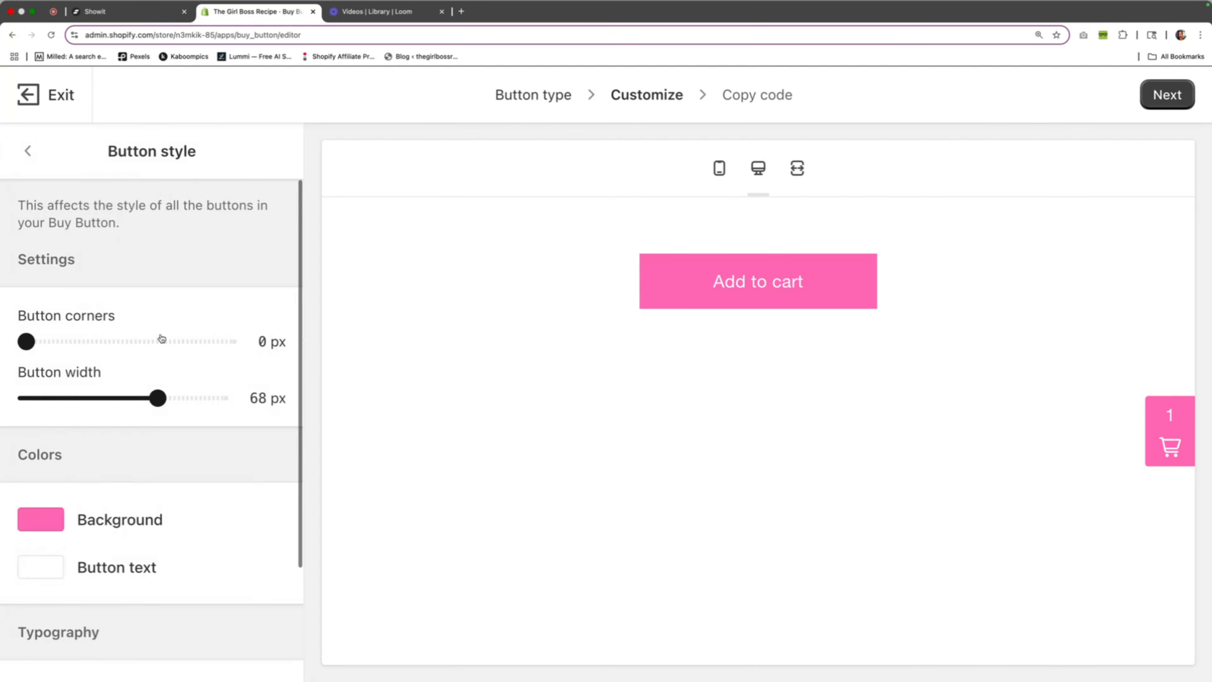
pyautogui.click(81, 518)
pyautogui.moveTo(216, 470); pyautogui.dragTo(1, 465)
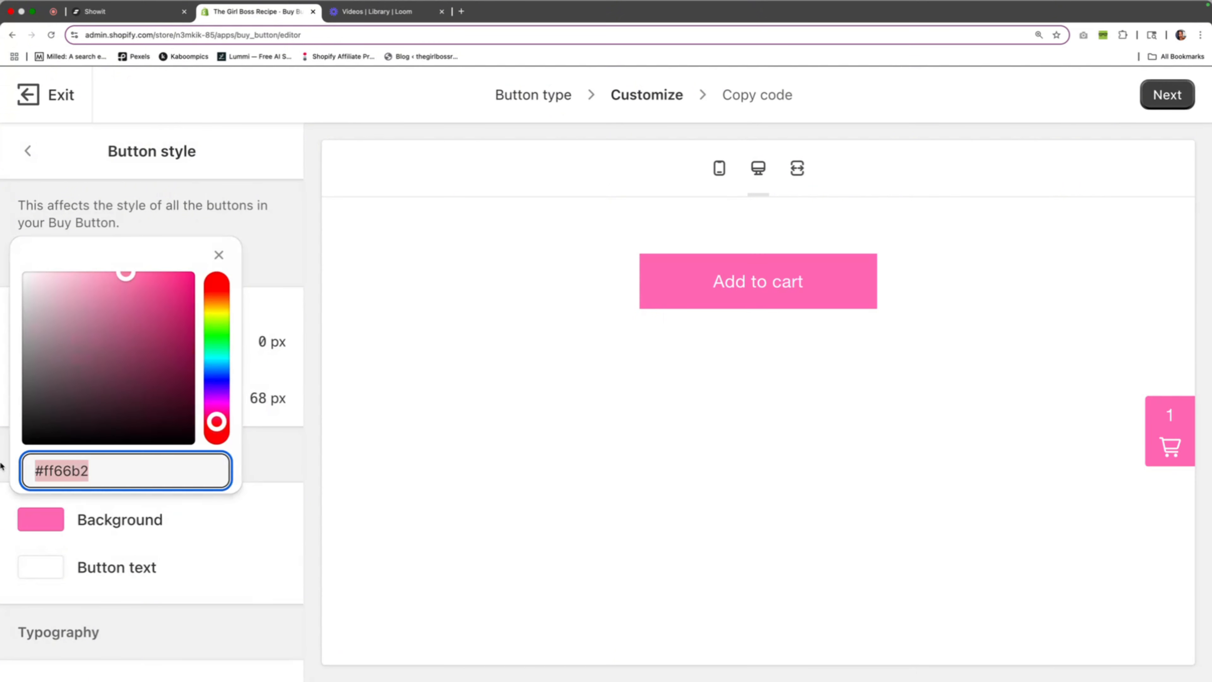
pyautogui.click(2, 466)
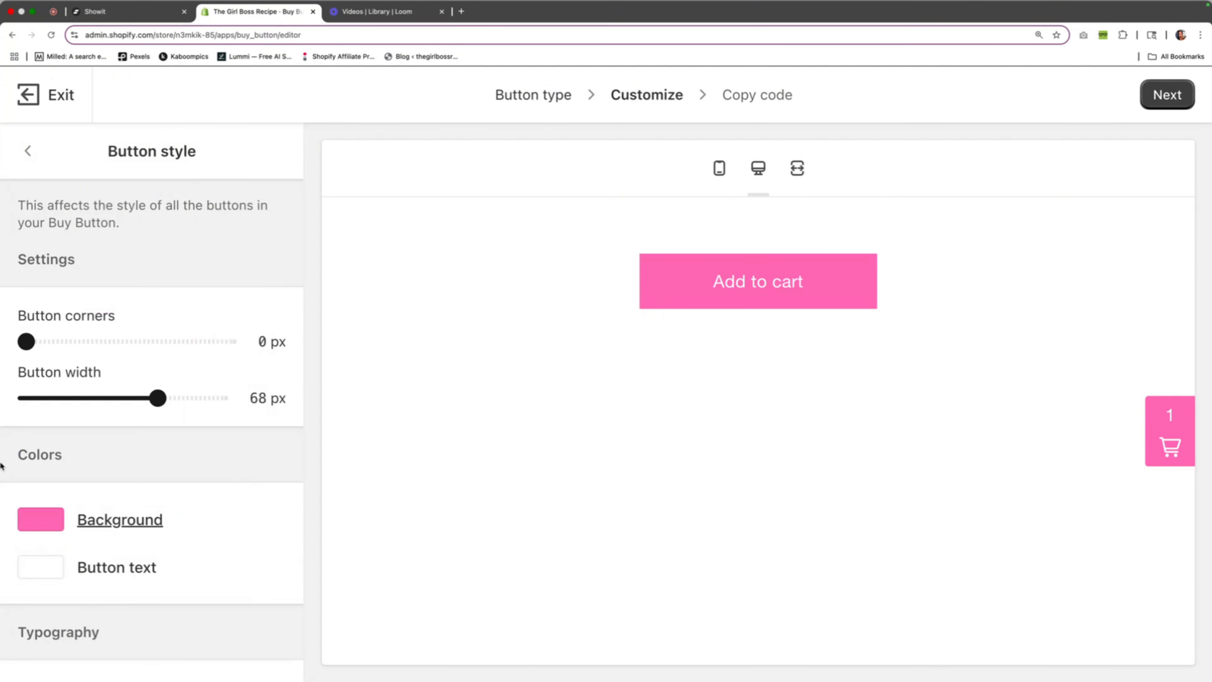
pyautogui.click(75, 511)
pyautogui.moveTo(173, 471); pyautogui.dragTo(14, 467)
pyautogui.write('eece5a')
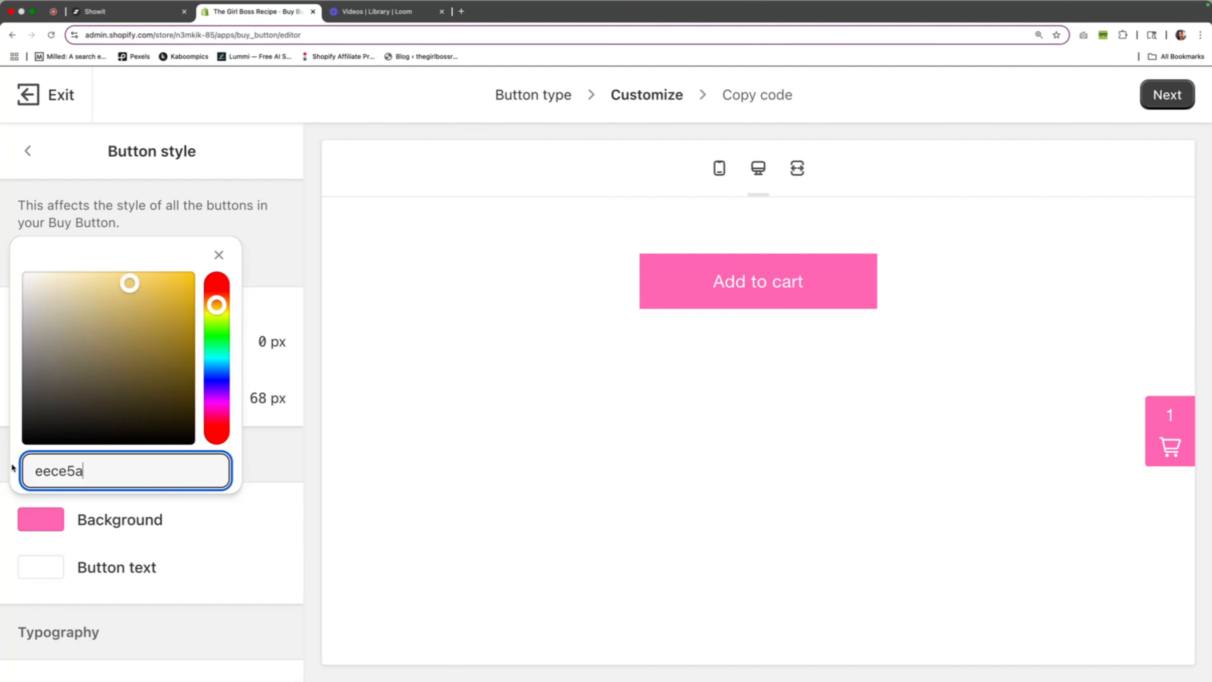
pyautogui.click(303, 435)
pyautogui.click(1193, 456)
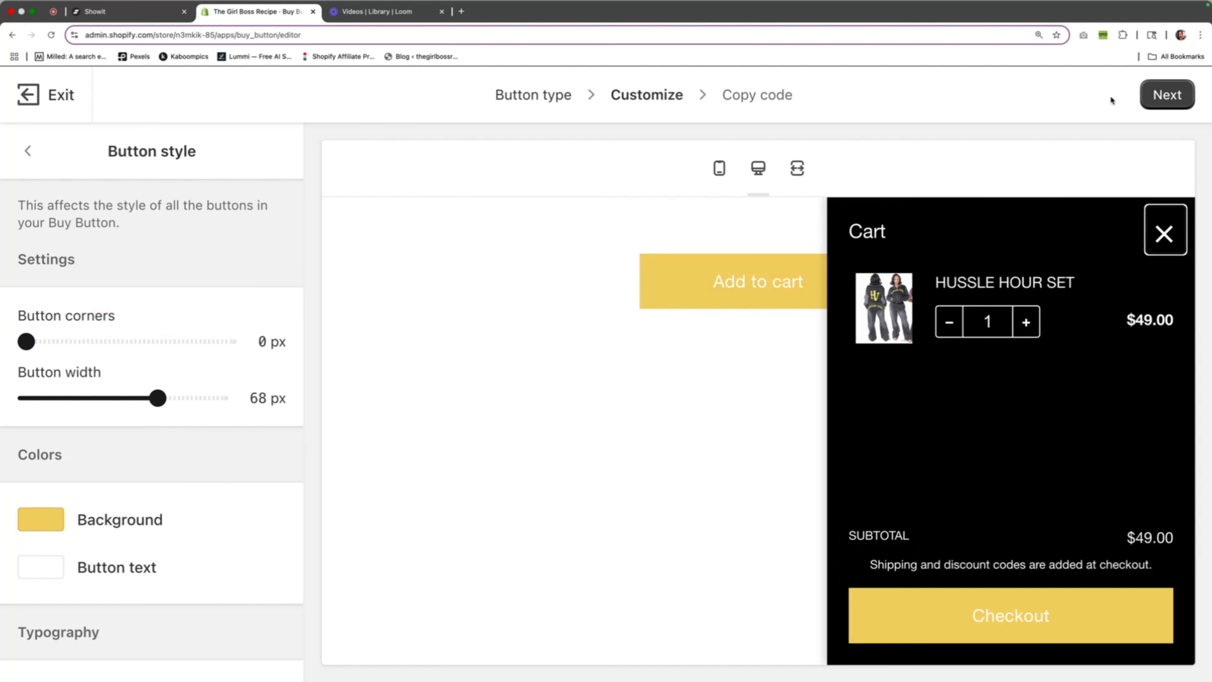
# Copy the Buy Button's embed code and save it in a new Embed Code element on the Product canvas in Showit
pyautogui.click(1168, 95)
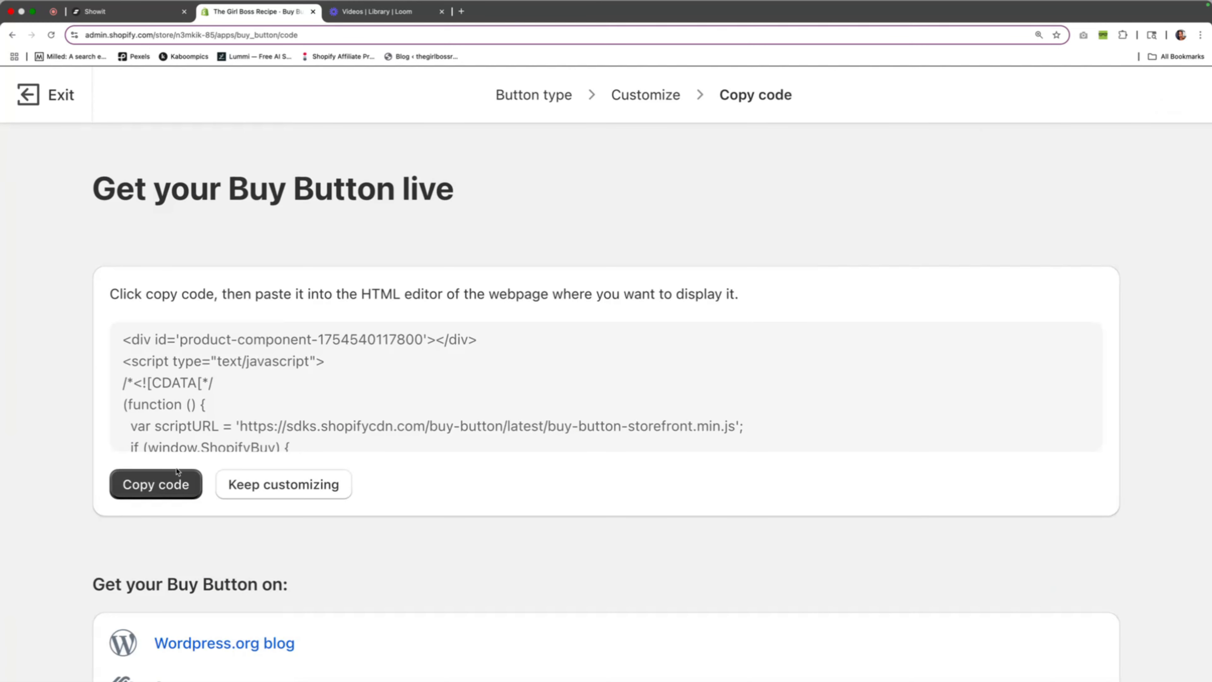
pyautogui.click(177, 482)
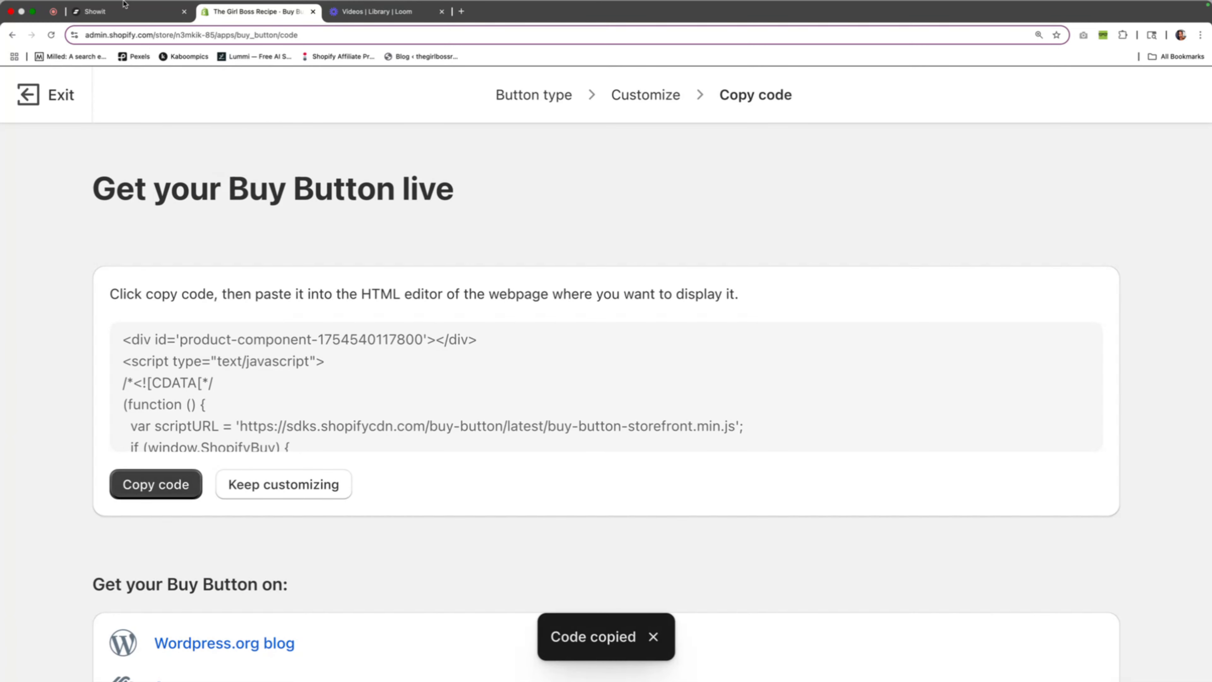
pyautogui.click(127, 11)
pyautogui.click(899, 335)
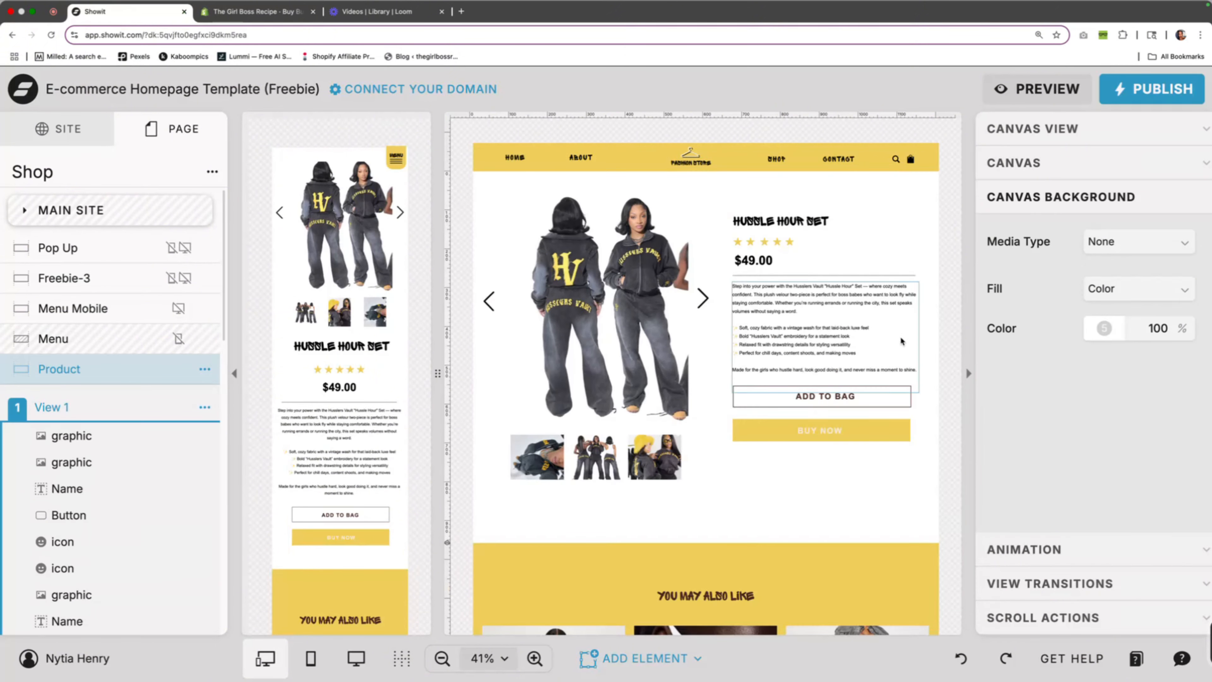
pyautogui.click(601, 669)
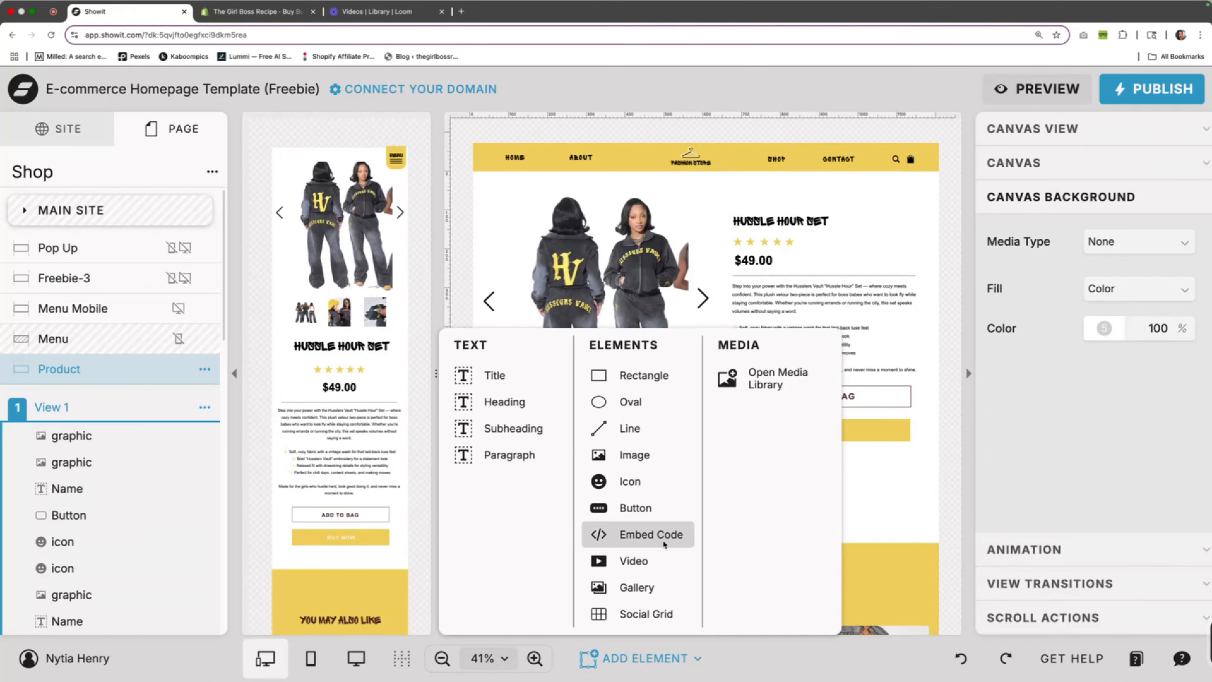
pyautogui.click(620, 535)
pyautogui.click(1092, 253)
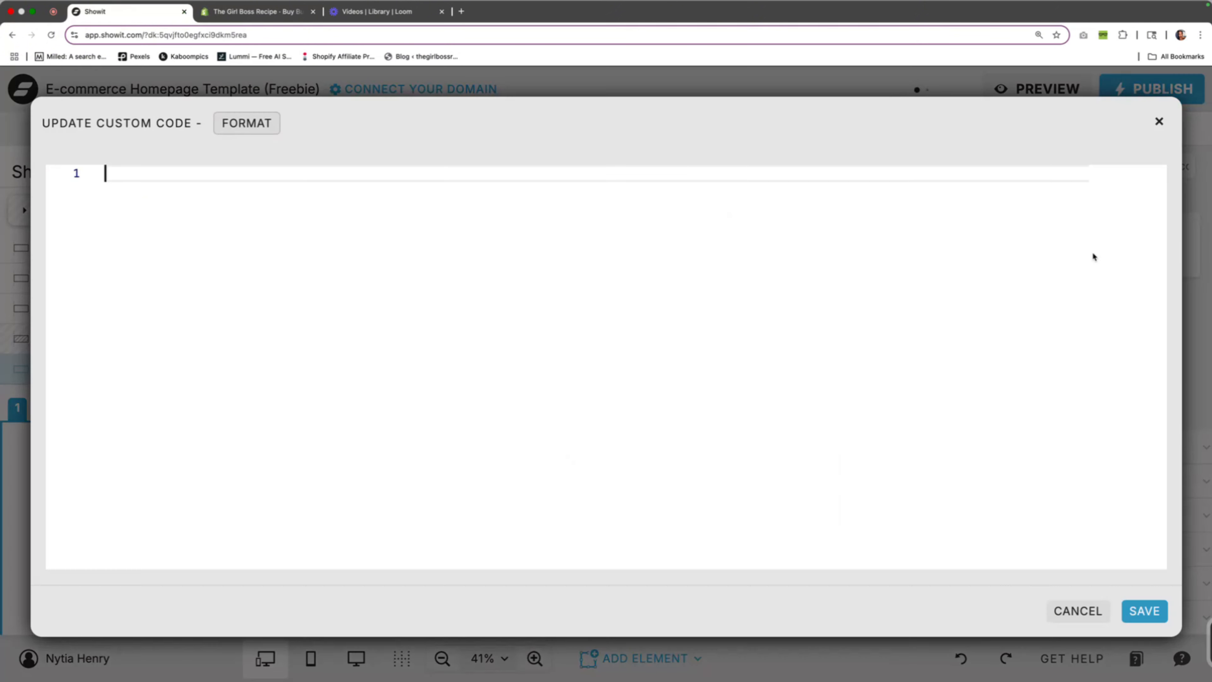
pyautogui.press('super+v')
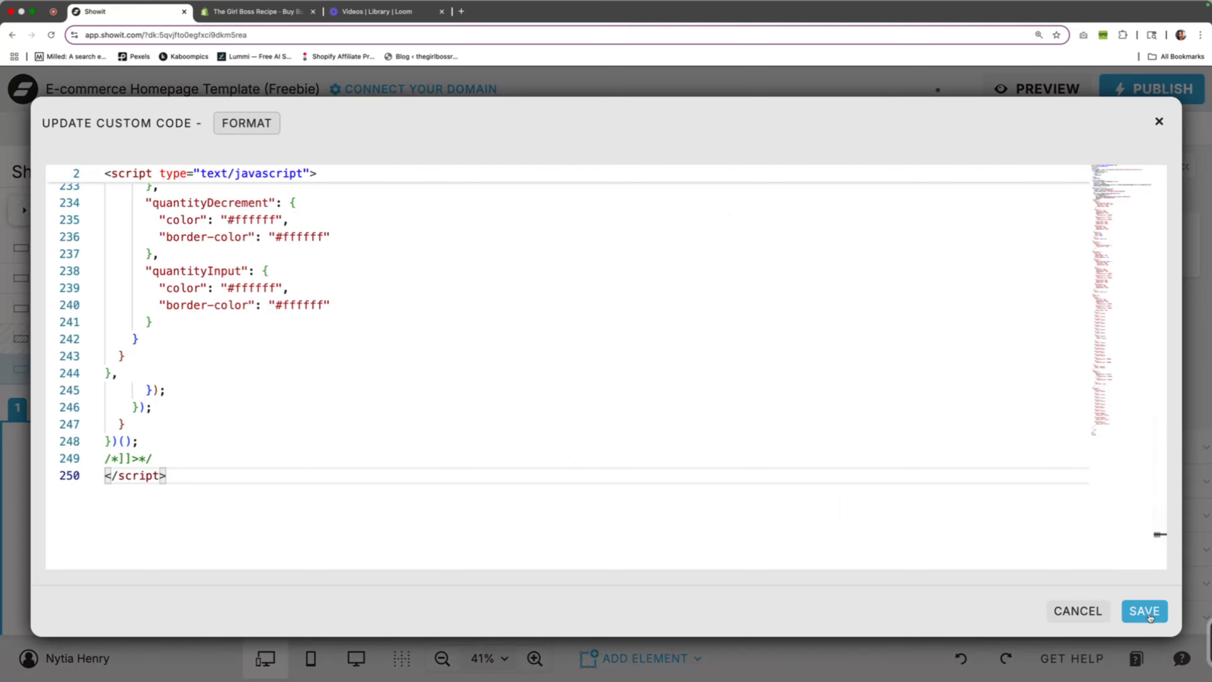
pyautogui.click(1146, 611)
# Place the desktop embed over the BUY NOW button, make it wider and shorter, and split its scale between mobile and desktop
pyautogui.moveTo(675, 332); pyautogui.dragTo(775, 458)
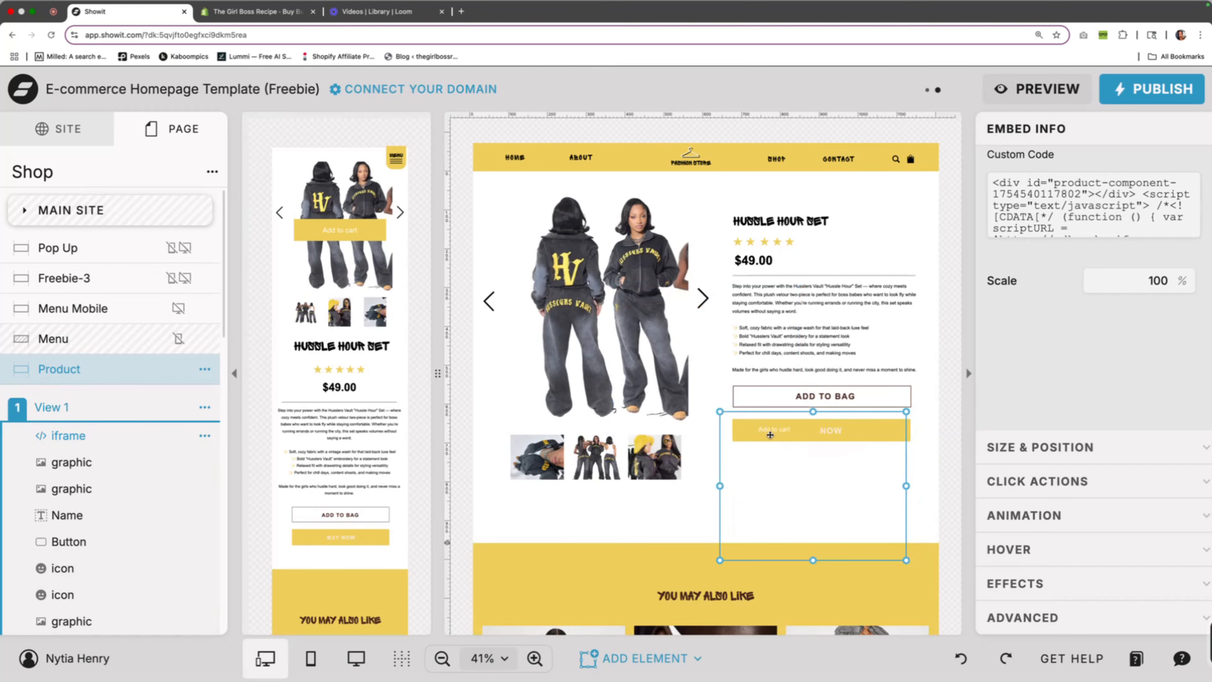
pyautogui.moveTo(908, 560); pyautogui.dragTo(925, 501)
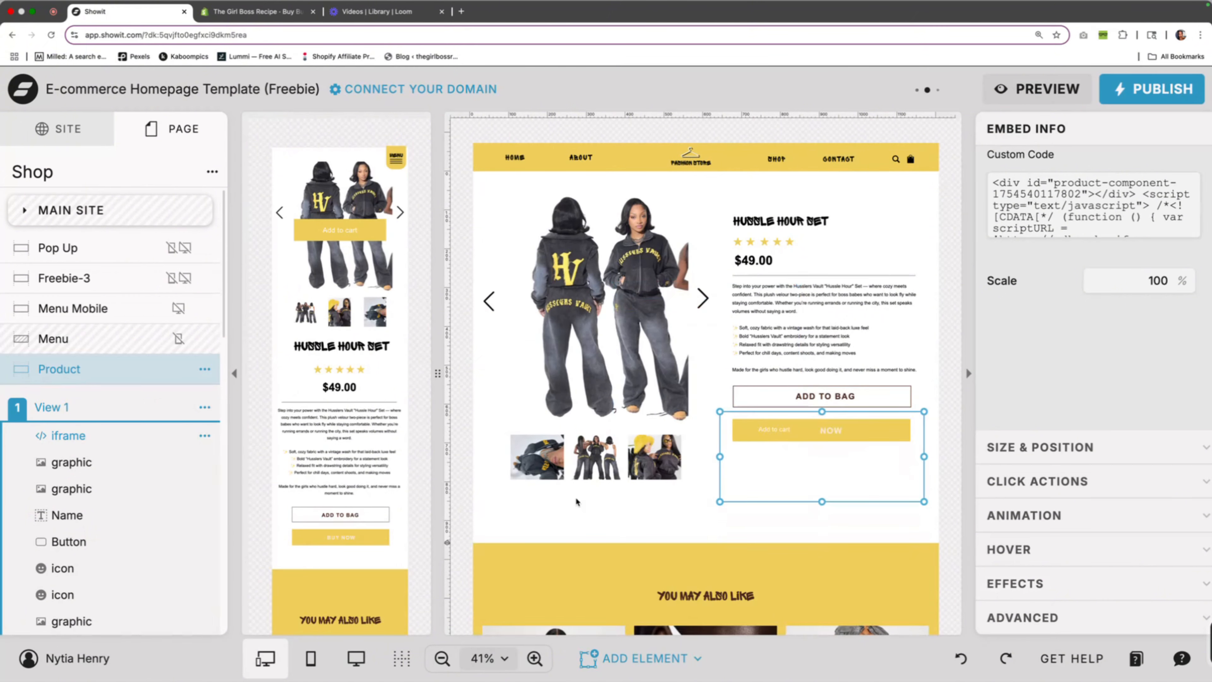
pyautogui.click(1128, 286)
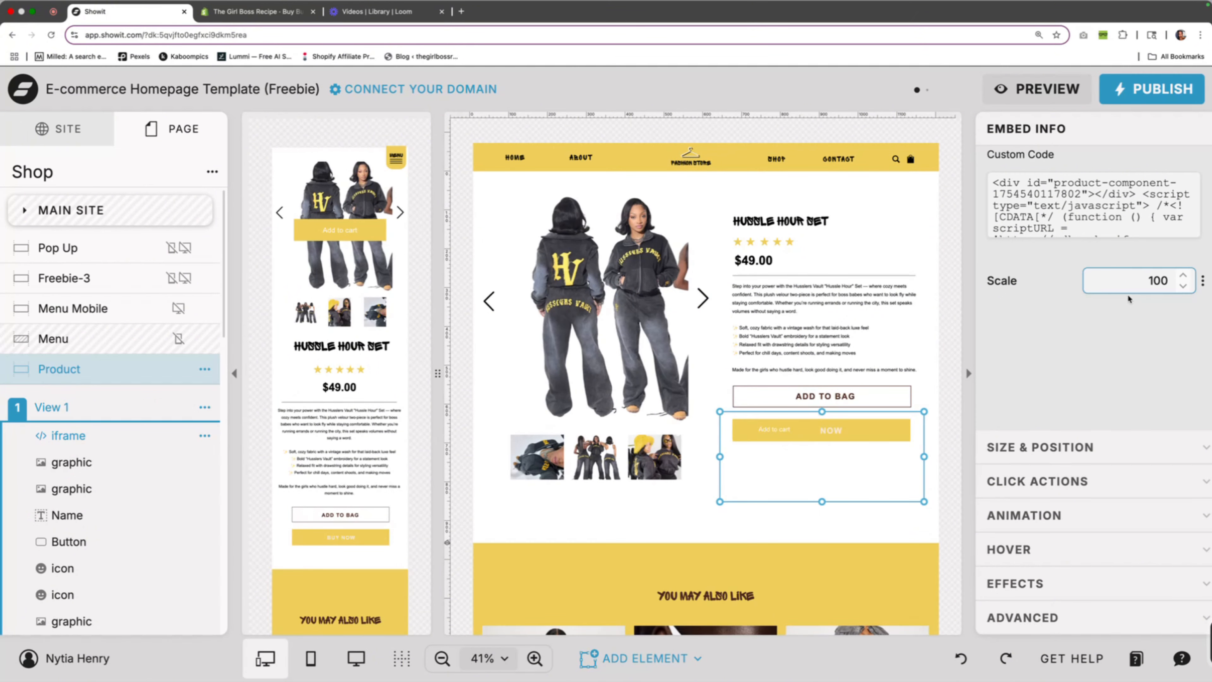
pyautogui.click(1202, 280)
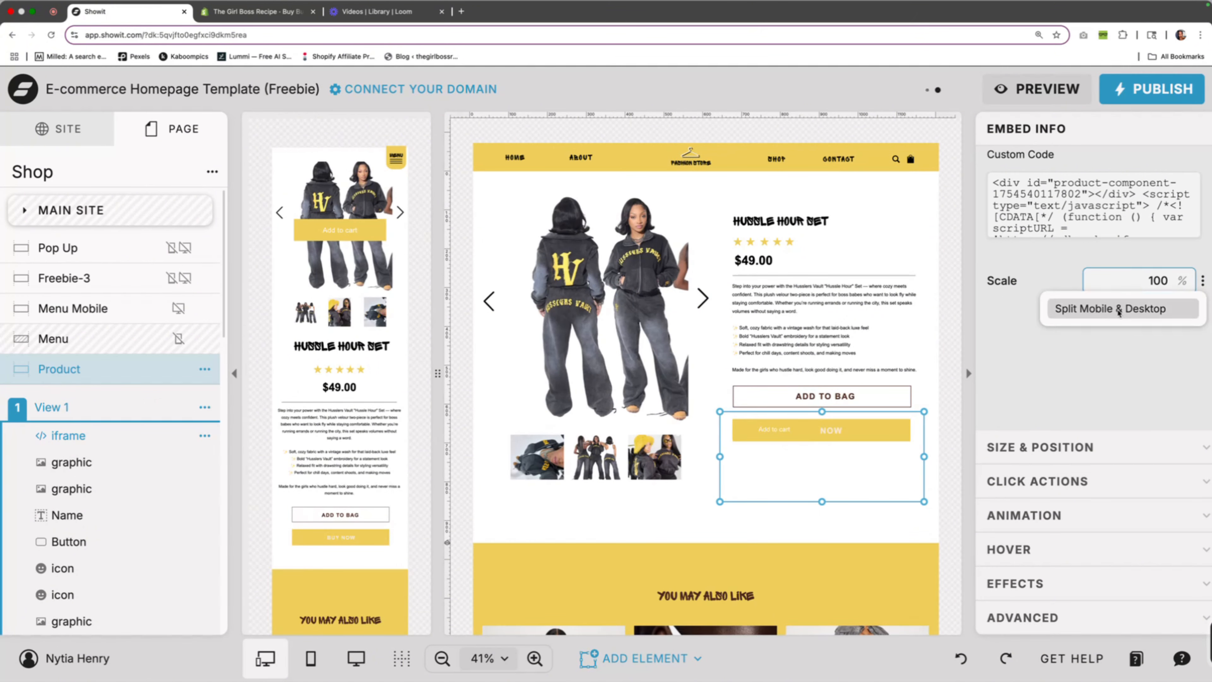
pyautogui.click(1139, 312)
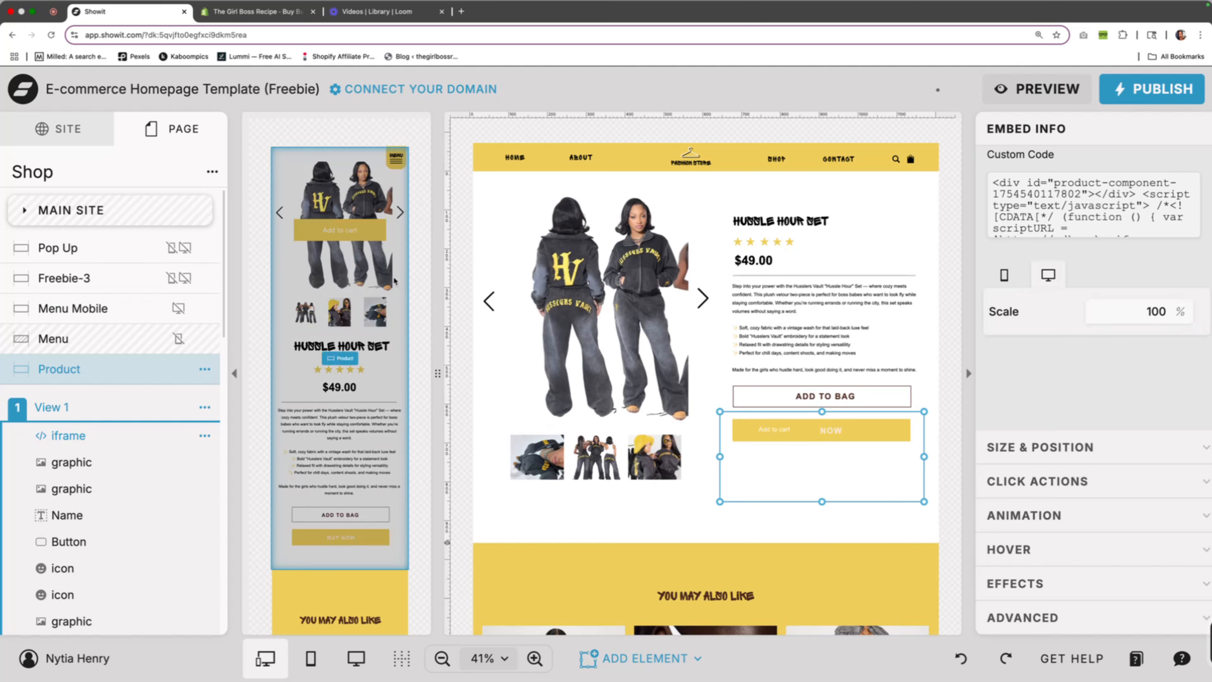
# Shorten the mobile embed and fit it over the BUY NOW button below ADD TO BAG
pyautogui.click(364, 232)
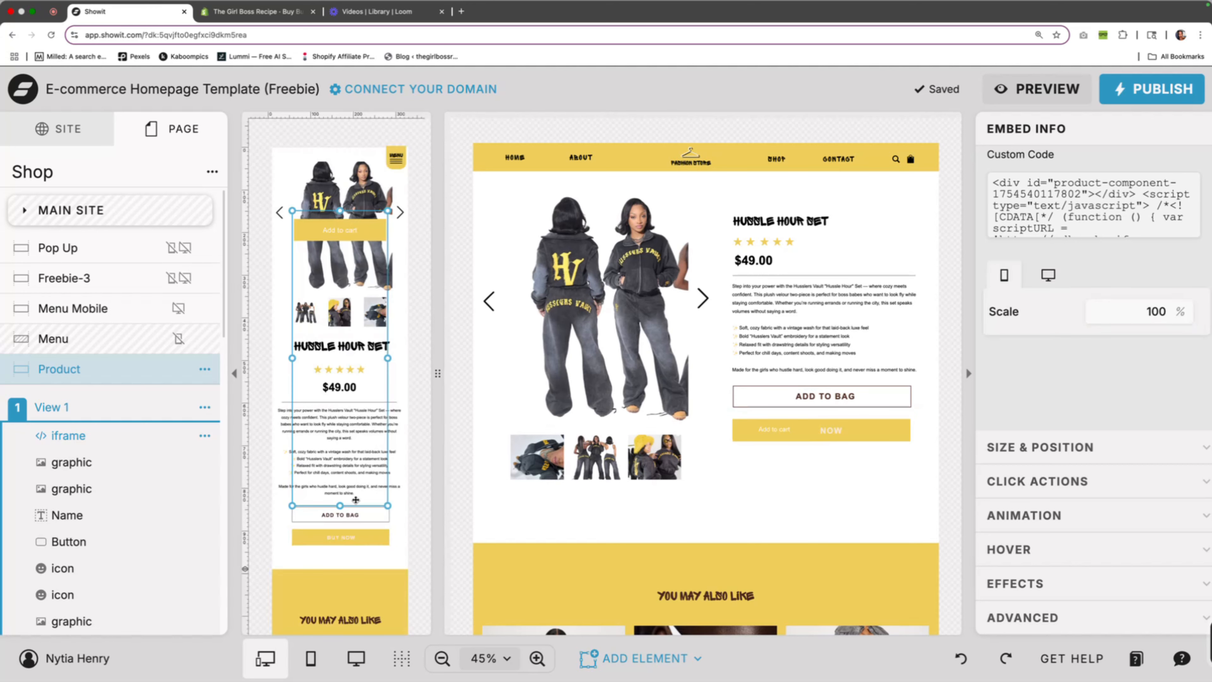
pyautogui.moveTo(340, 506); pyautogui.dragTo(374, 584)
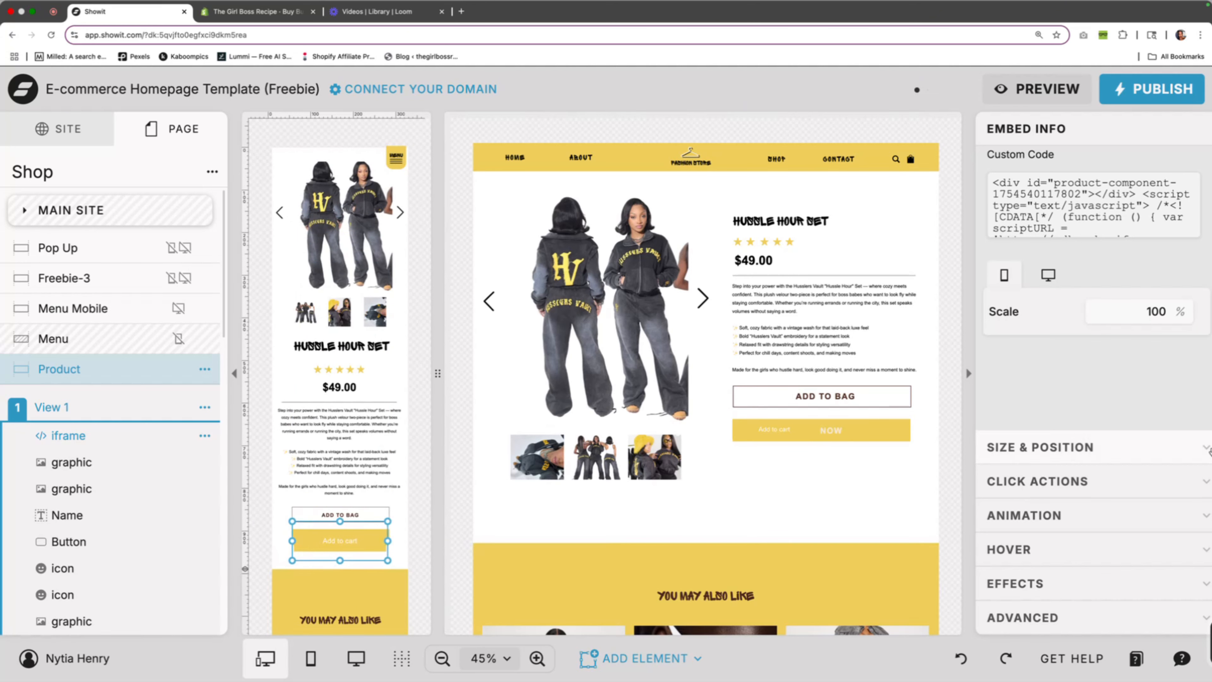
# Set the desktop embed's scale to 214% and move it up slightly over the BUY NOW button
pyautogui.click(793, 437)
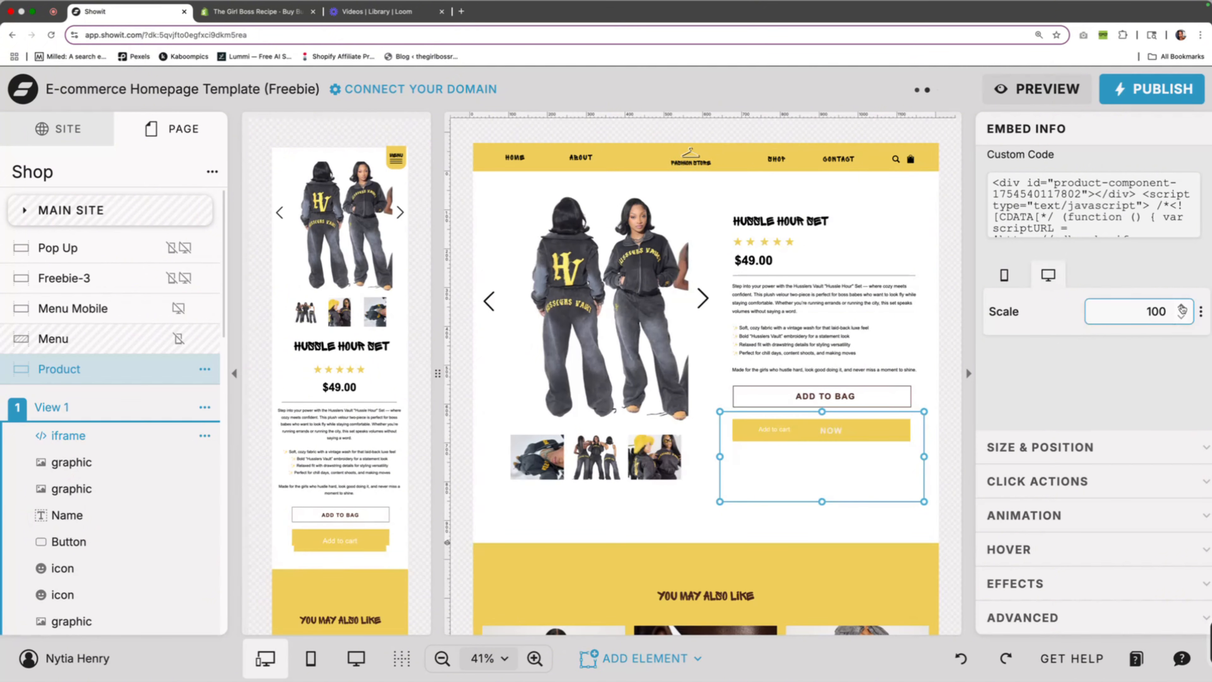
pyautogui.moveTo(1182, 308); pyautogui.dragTo(1182, 309)
pyautogui.click(1183, 308)
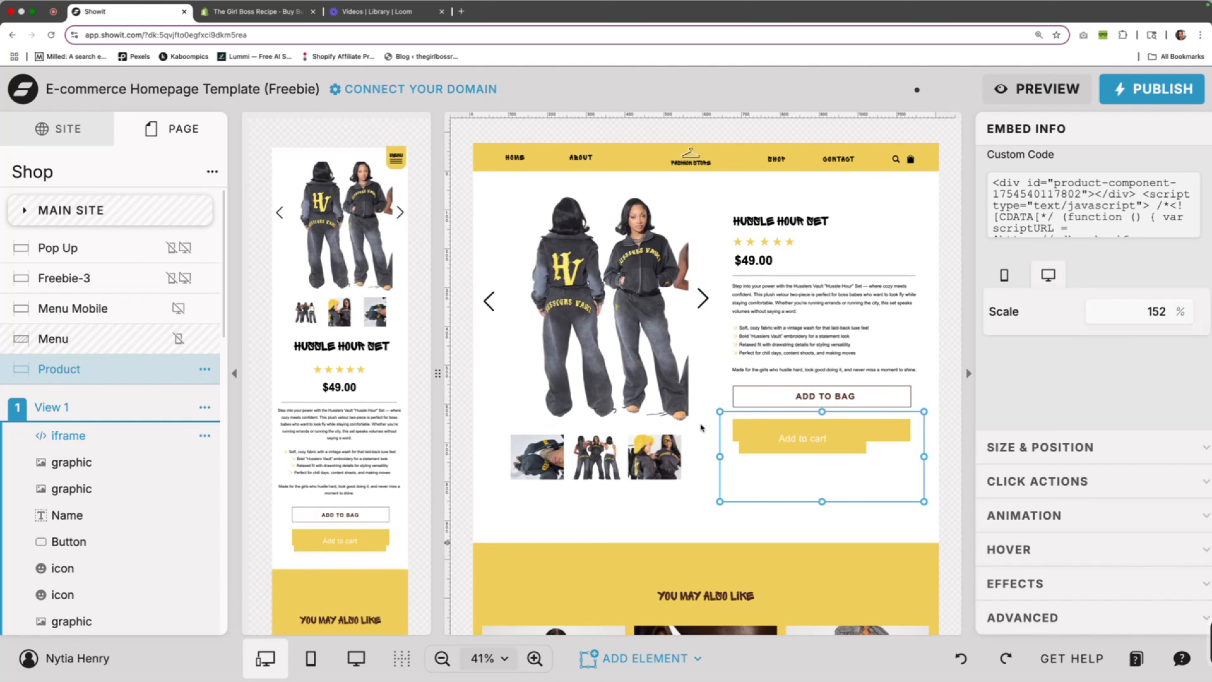
pyautogui.click(1182, 308)
pyautogui.click(1182, 308)
pyautogui.click(1181, 308)
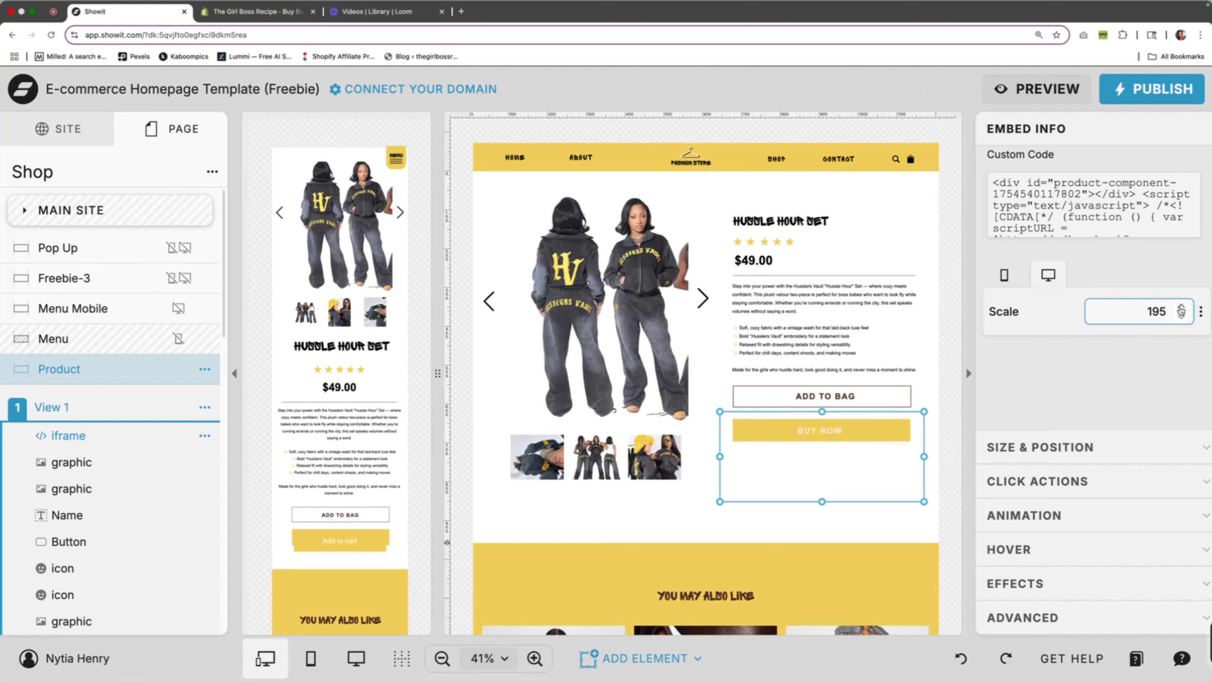
pyautogui.click(1181, 308)
pyautogui.click(1181, 308)
pyautogui.click(1181, 308)
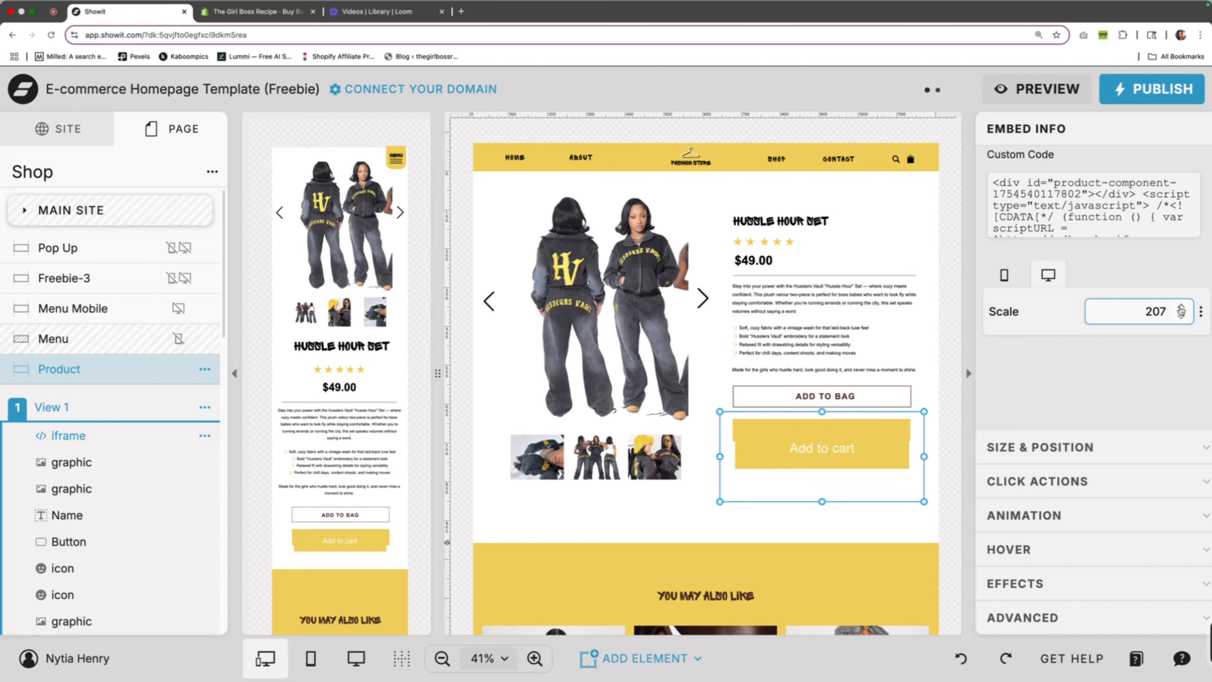
pyautogui.moveTo(813, 463); pyautogui.dragTo(816, 448)
pyautogui.click(1186, 308)
pyautogui.click(1185, 308)
pyautogui.click(1185, 308)
pyautogui.click(1185, 309)
pyautogui.click(1185, 309)
pyautogui.click(1185, 308)
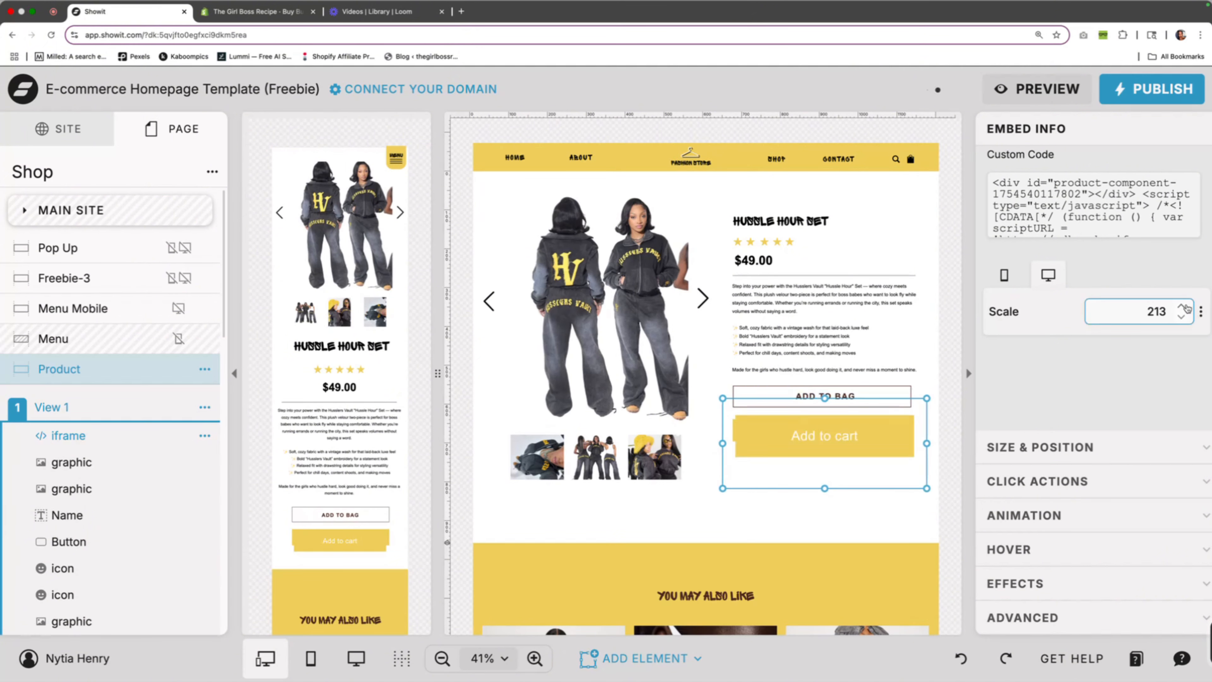
pyautogui.click(1185, 308)
# Nudge the desktop embed slightly left to line up its Add to cart button with BUY NOW
pyautogui.click(826, 400)
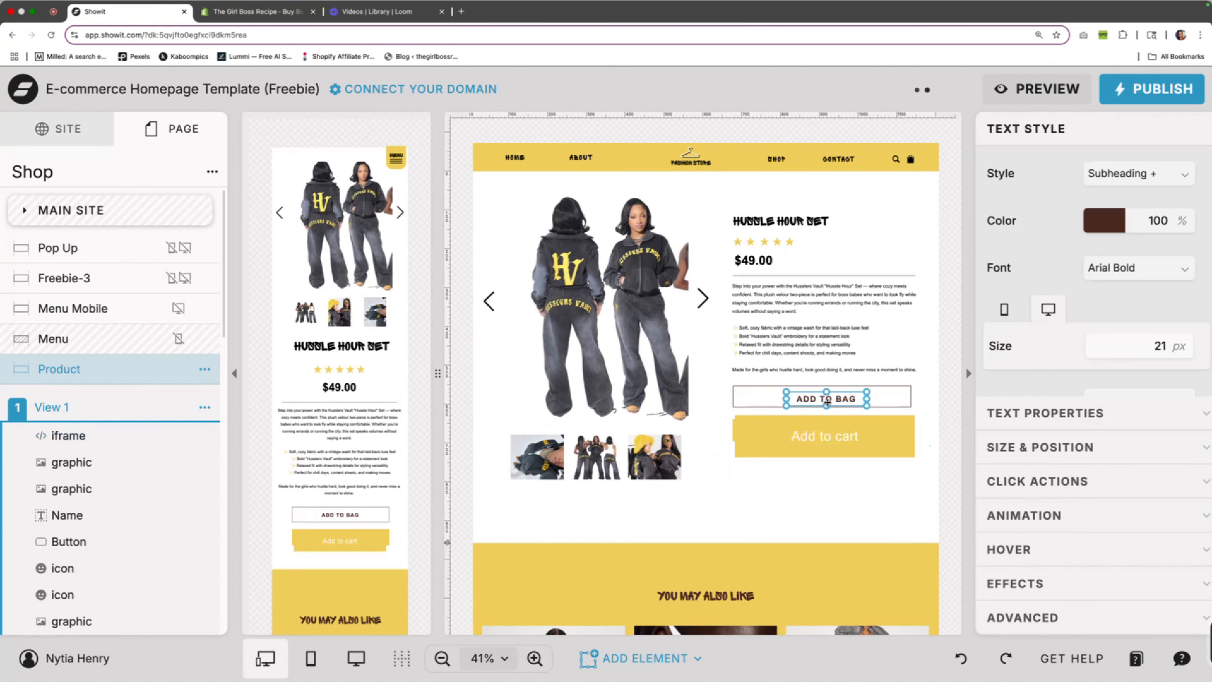
pyautogui.click(817, 413)
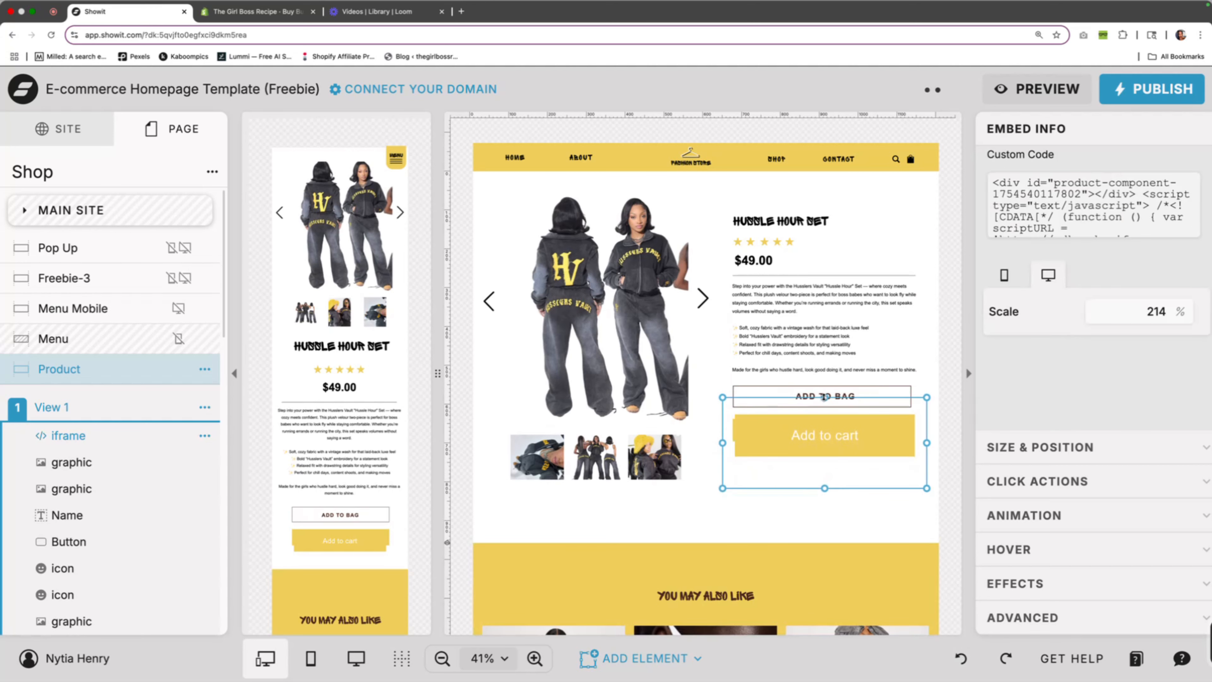
pyautogui.moveTo(809, 445)
pyautogui.mouseDown()
pyautogui.moveTo(793, 445)
pyautogui.moveTo(805, 446)
pyautogui.mouseUp()
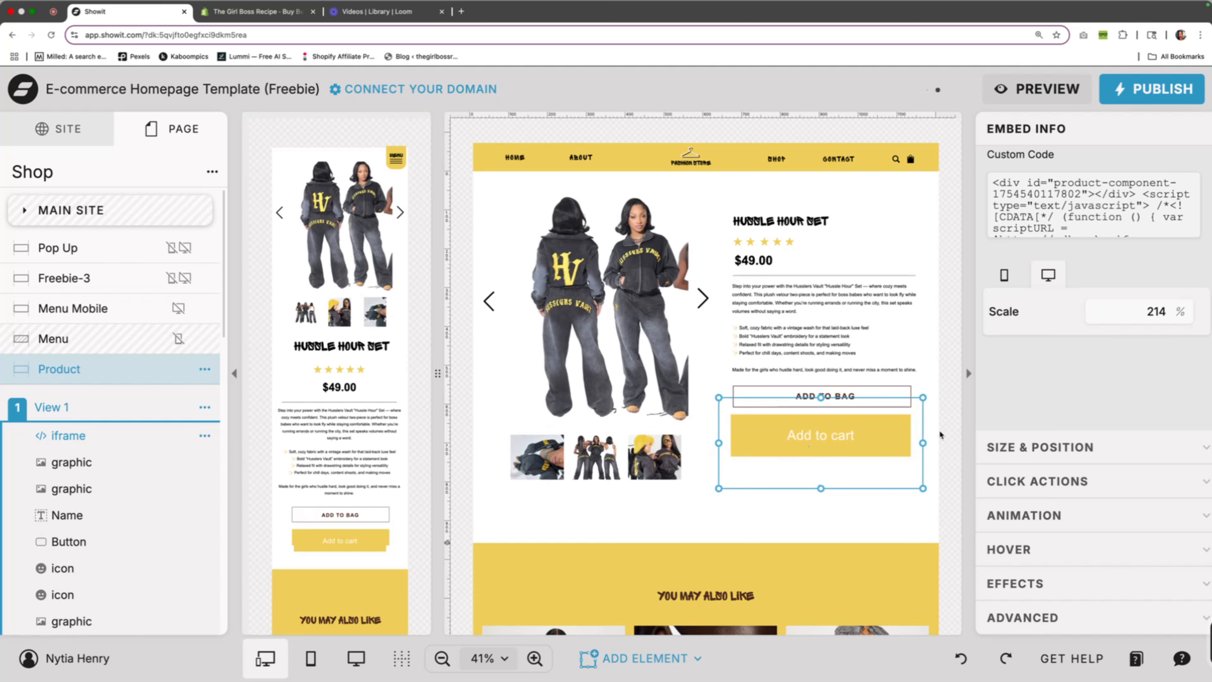
# Set the mobile embed's scale to 114%, then widen it slightly and align it over the BUY NOW button
pyautogui.click(371, 539)
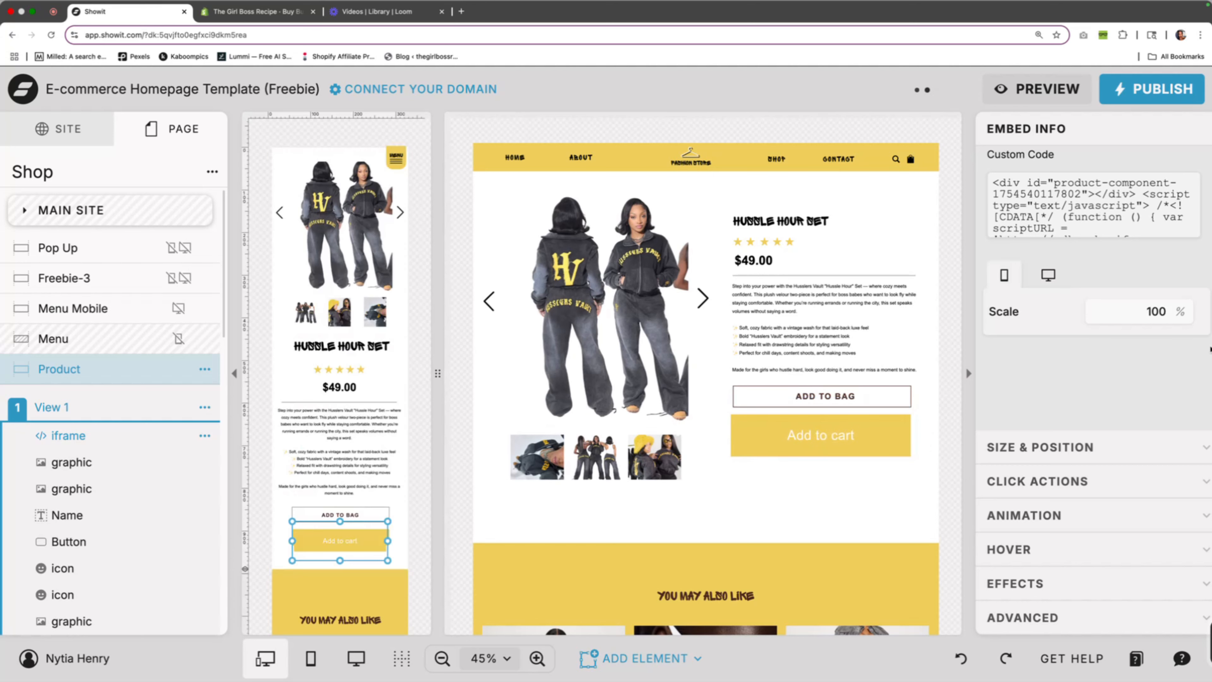
pyautogui.click(1183, 308)
pyautogui.click(1182, 308)
pyautogui.click(1182, 308)
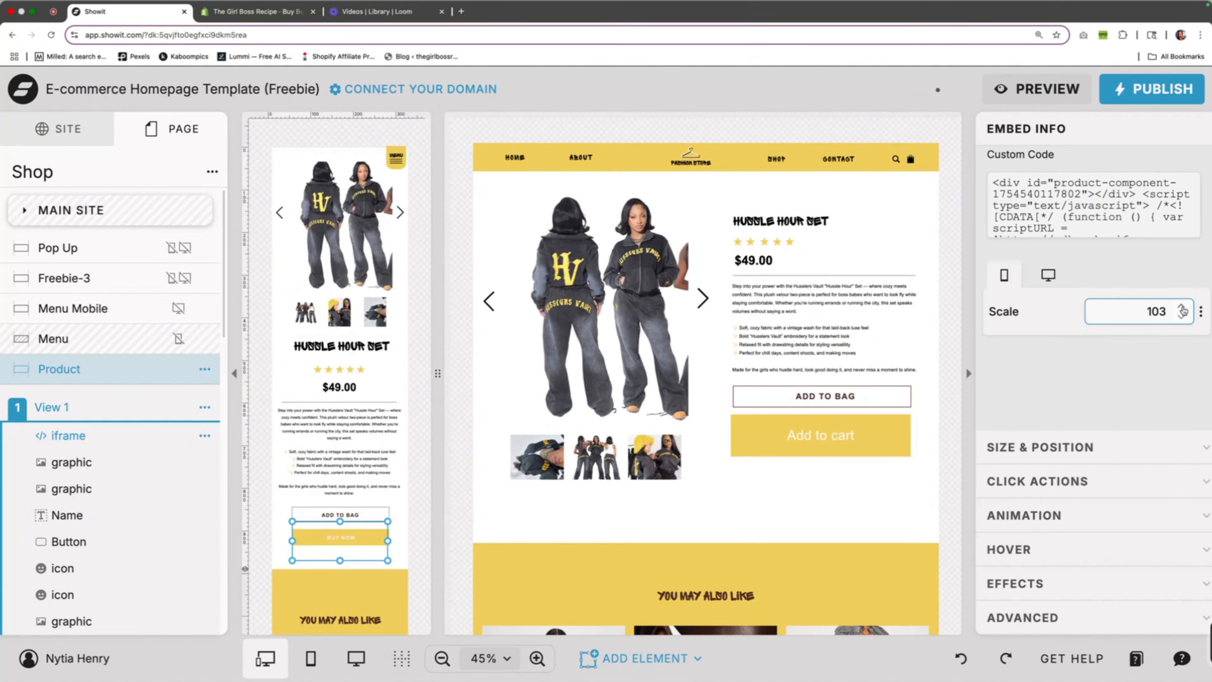
pyautogui.click(1183, 308)
pyautogui.click(1183, 308)
pyautogui.click(1182, 308)
pyautogui.doubleClick(1182, 308)
pyautogui.click(1183, 308)
pyautogui.click(1183, 308)
pyautogui.click(1182, 308)
pyautogui.doubleClick(1182, 309)
pyautogui.click(1183, 308)
pyautogui.moveTo(358, 541)
pyautogui.mouseDown()
pyautogui.moveTo(393, 536)
pyautogui.moveTo(367, 540)
pyautogui.mouseUp()
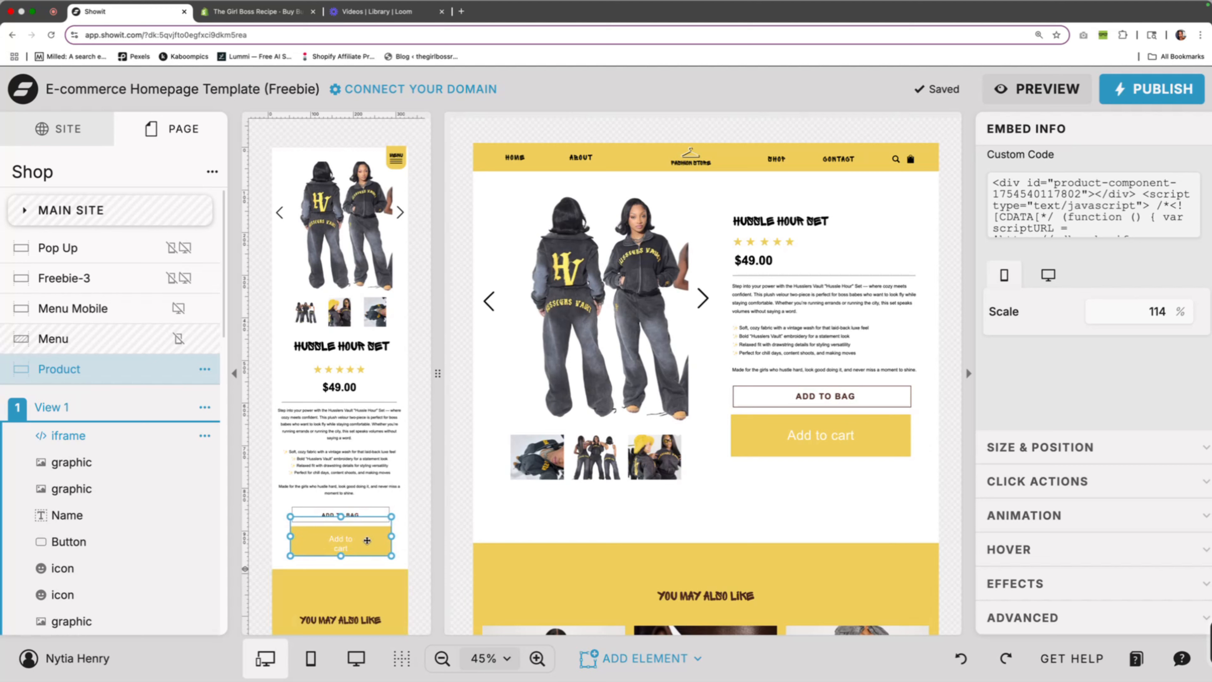
pyautogui.click(401, 561)
# Set the embed's opacity to 0% and deselect it
pyautogui.click(369, 541)
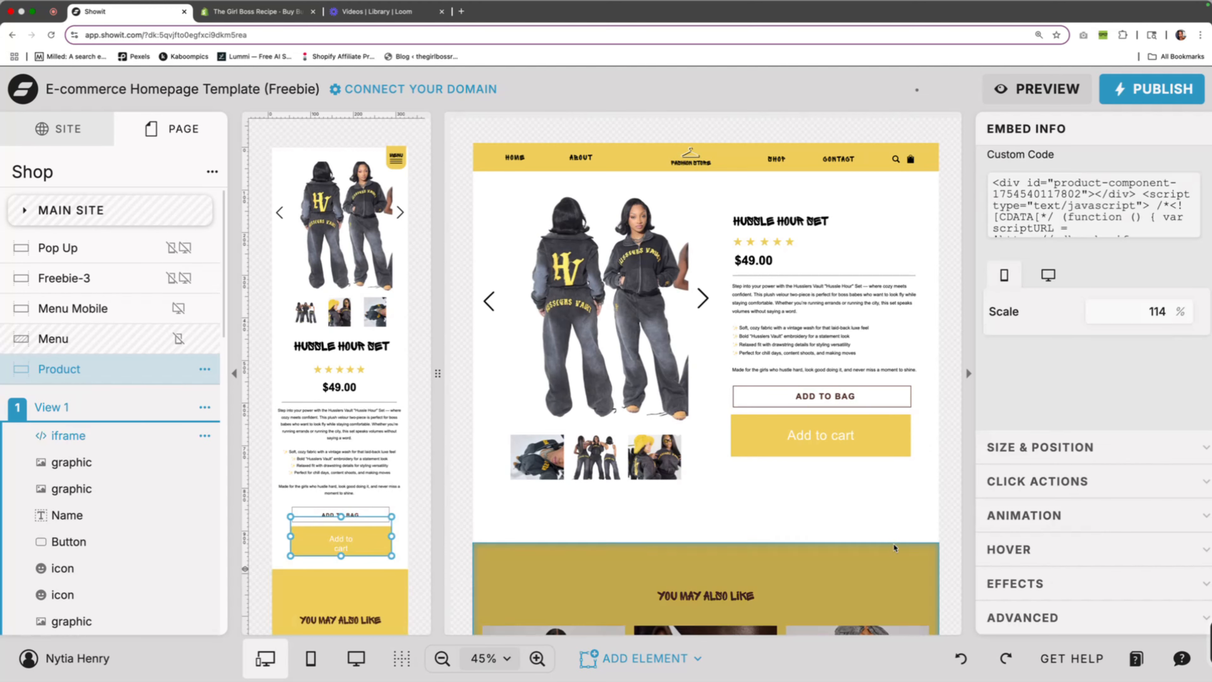
pyautogui.click(1069, 585)
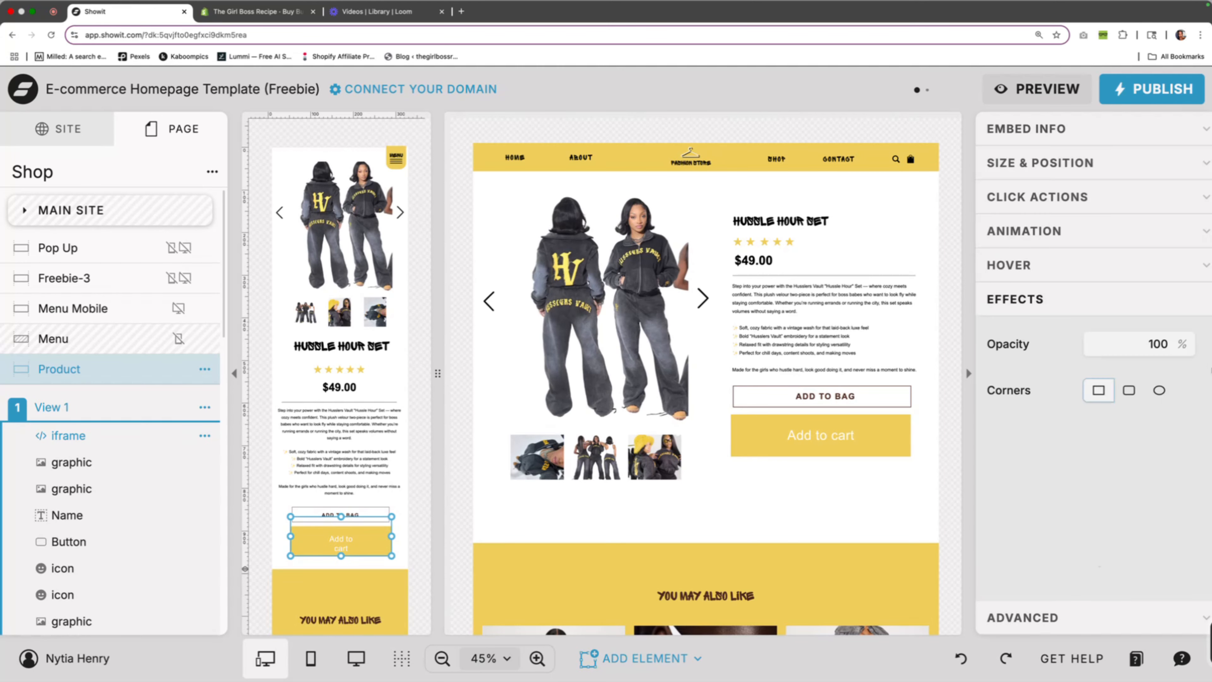
pyautogui.click(1184, 352)
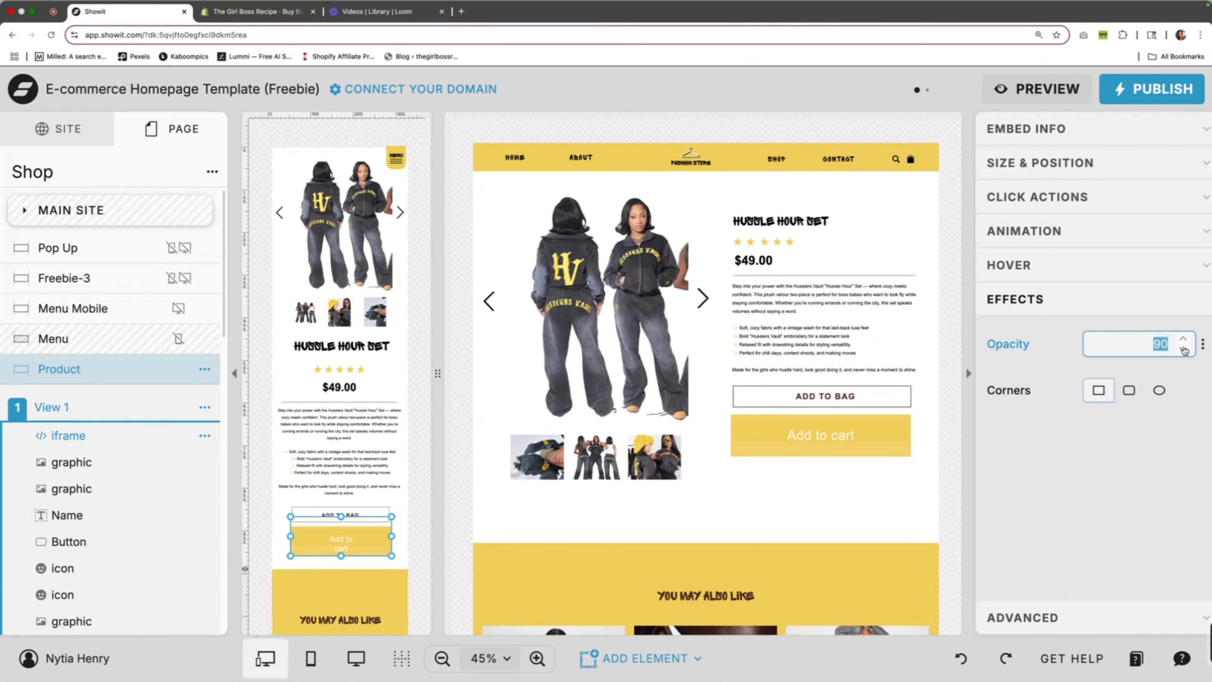
pyautogui.write('0')
pyautogui.press('Return')
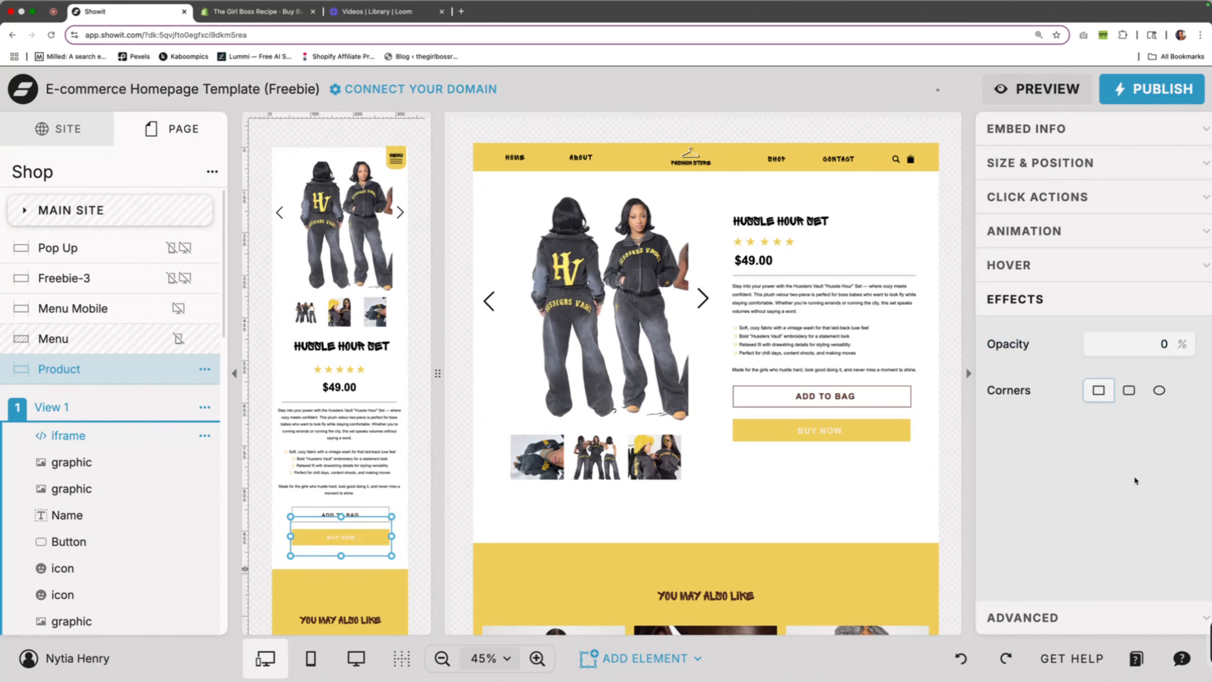
pyautogui.click(408, 472)
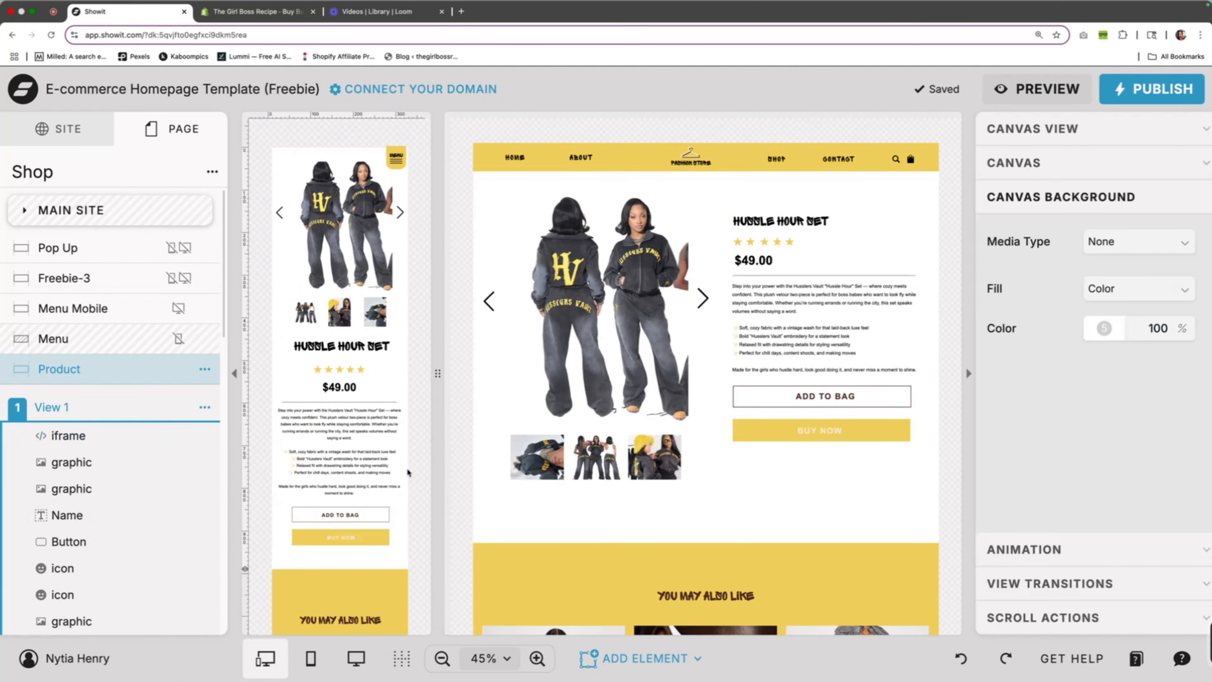
# Publish the site and open the Shop page of the published e-commerce-homepage-template.showit.site
pyautogui.click(1159, 89)
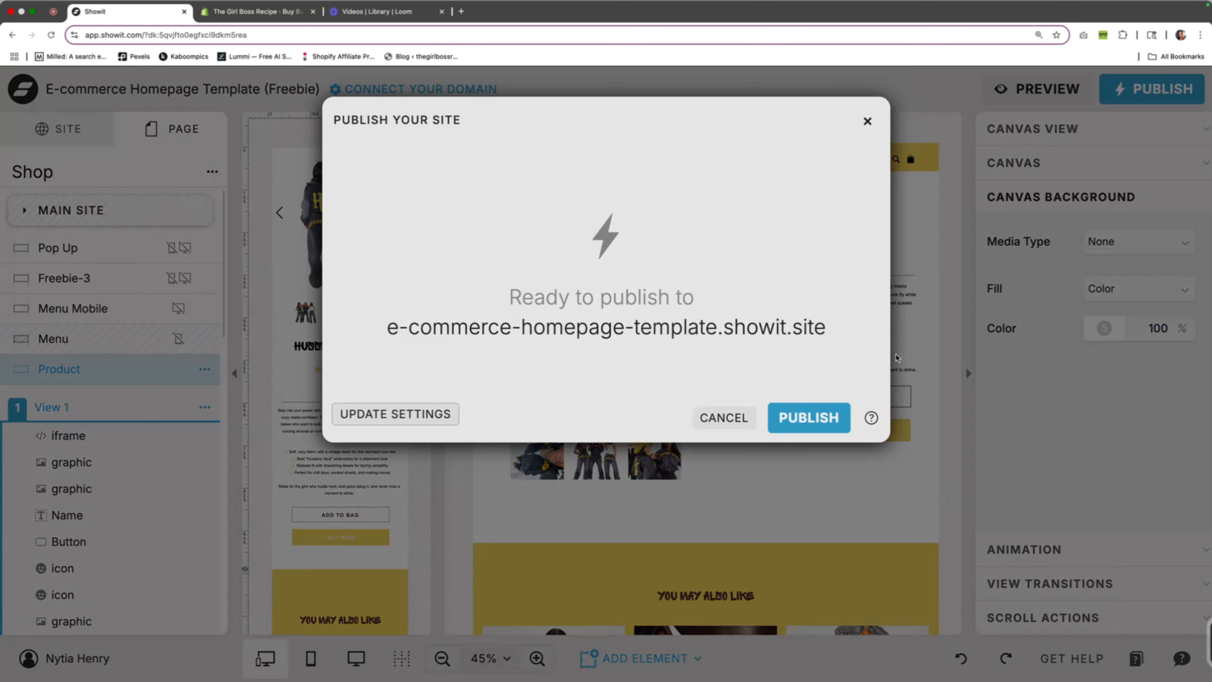
pyautogui.click(794, 429)
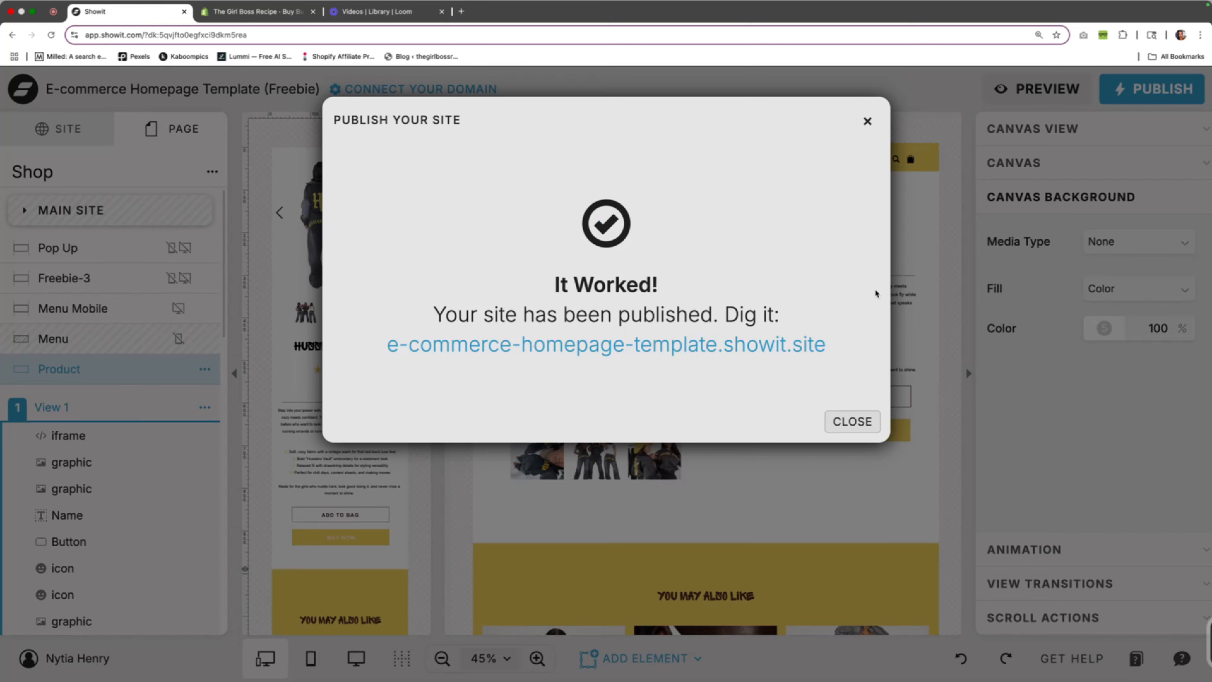
pyautogui.click(790, 345)
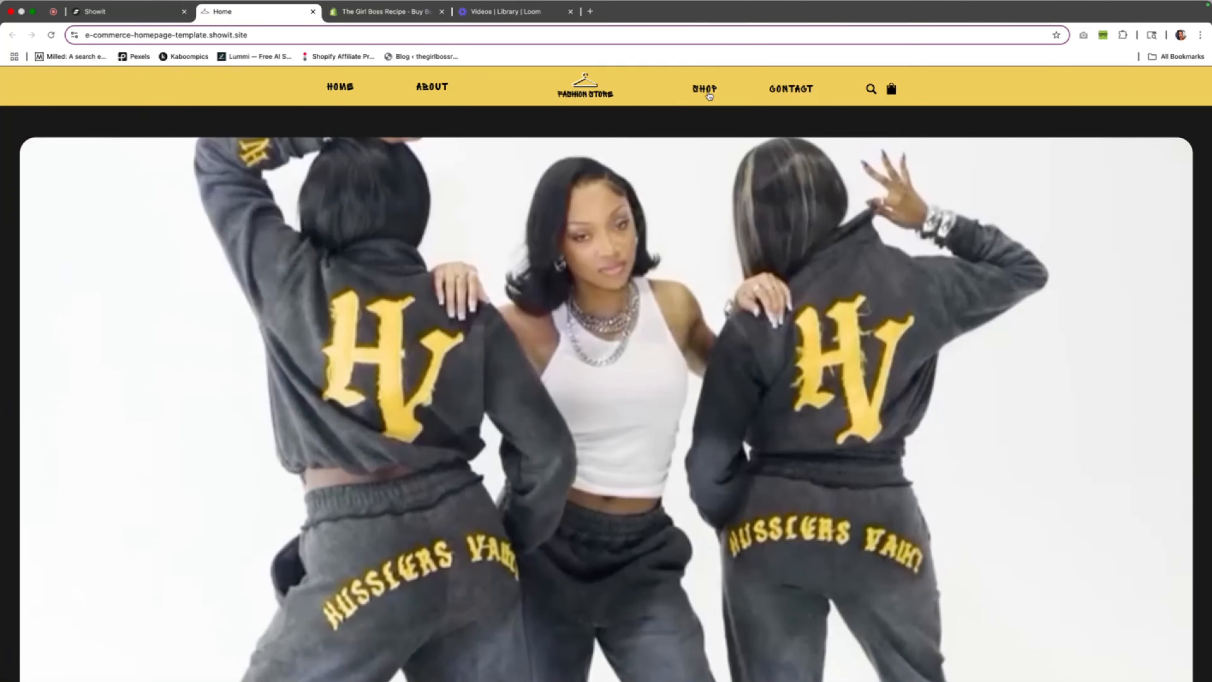
pyautogui.click(709, 92)
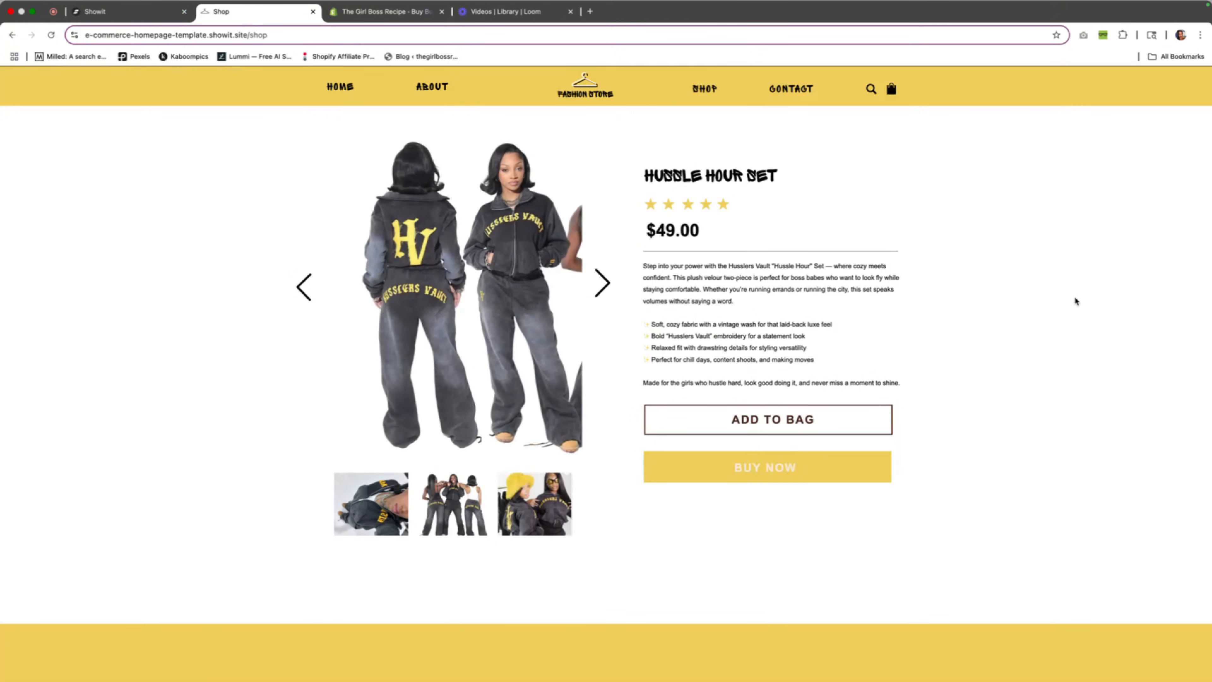
# Page forward through the HUSSLE HOUR SET product photos on the live Shop page
pyautogui.click(606, 286)
pyautogui.scroll(-1, 604, 258)
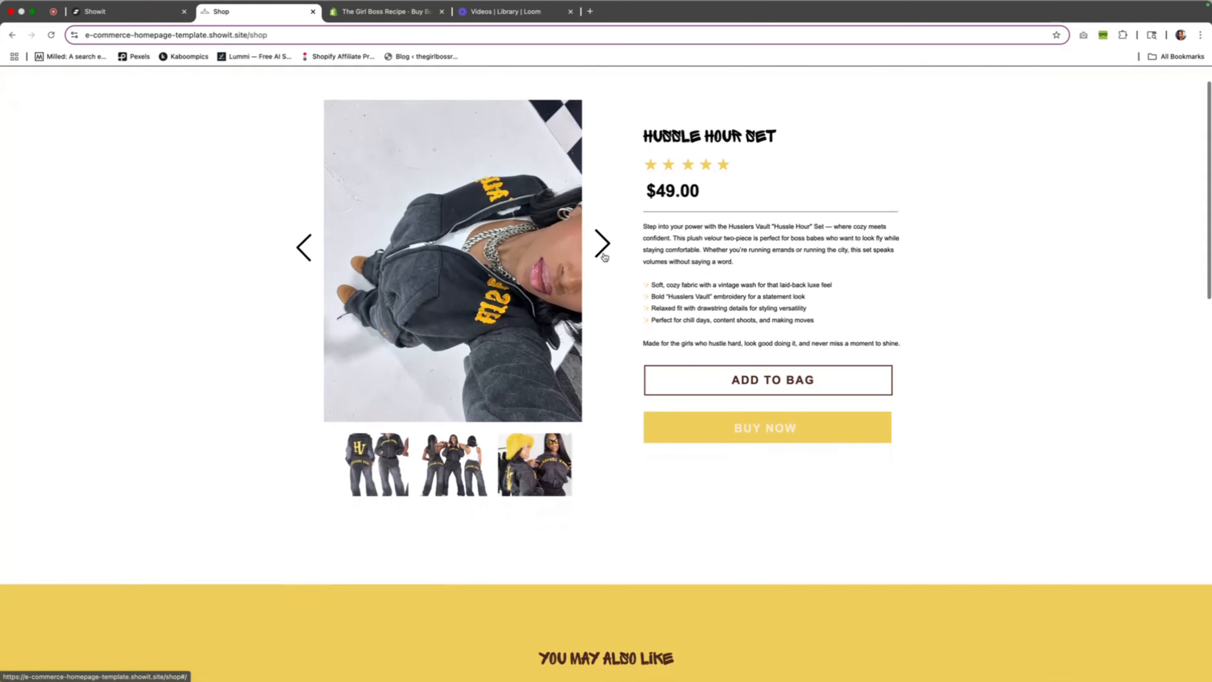
pyautogui.click(604, 258)
pyautogui.click(604, 258)
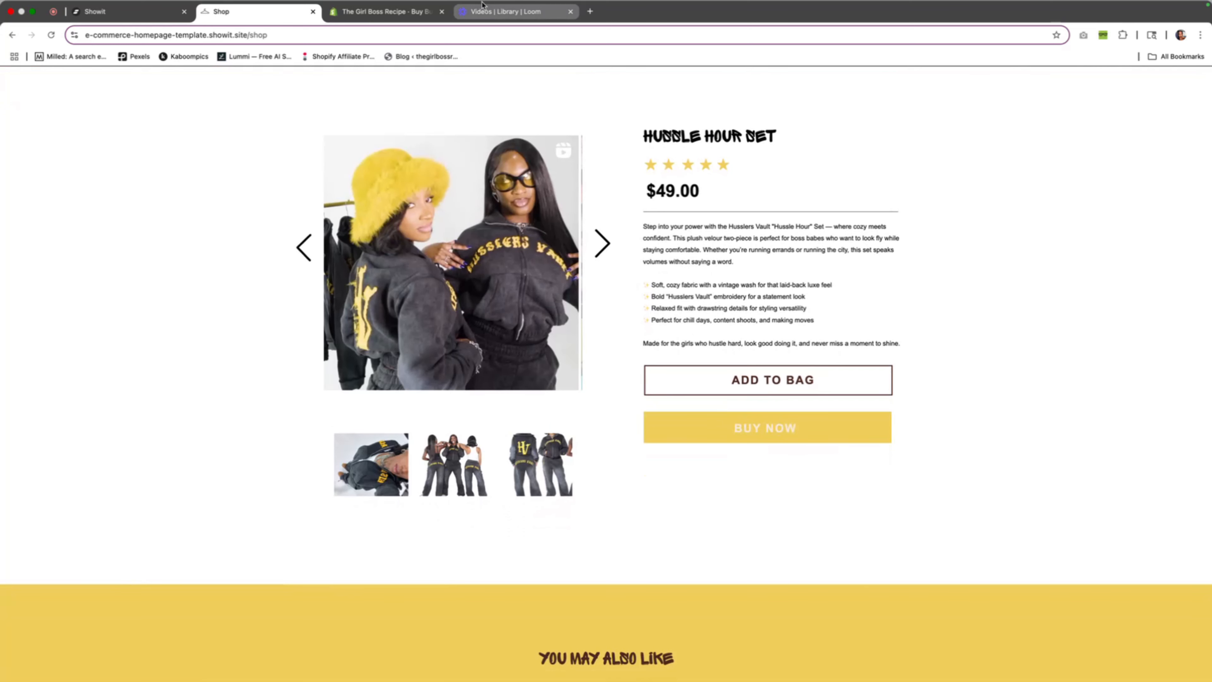
# Reload the live Shop page and test BUY NOW by adding the HUSSLE HOUR SET to the cart
pyautogui.click(491, 36)
pyautogui.press('Return')
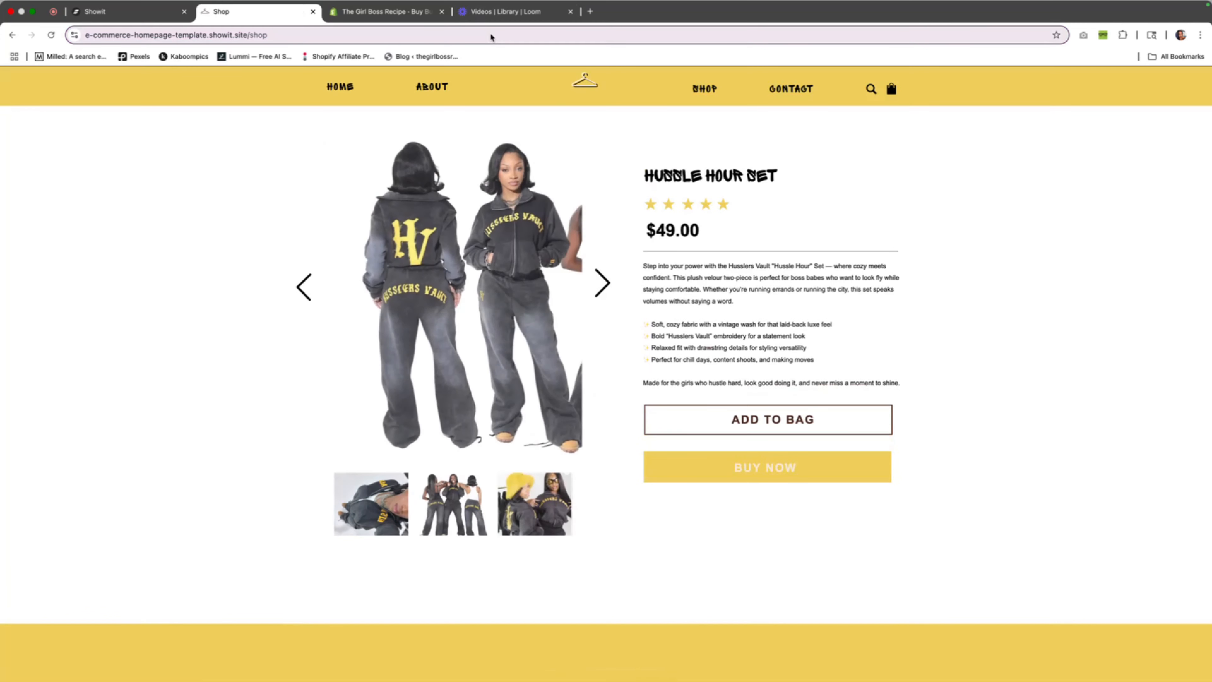
pyautogui.click(763, 469)
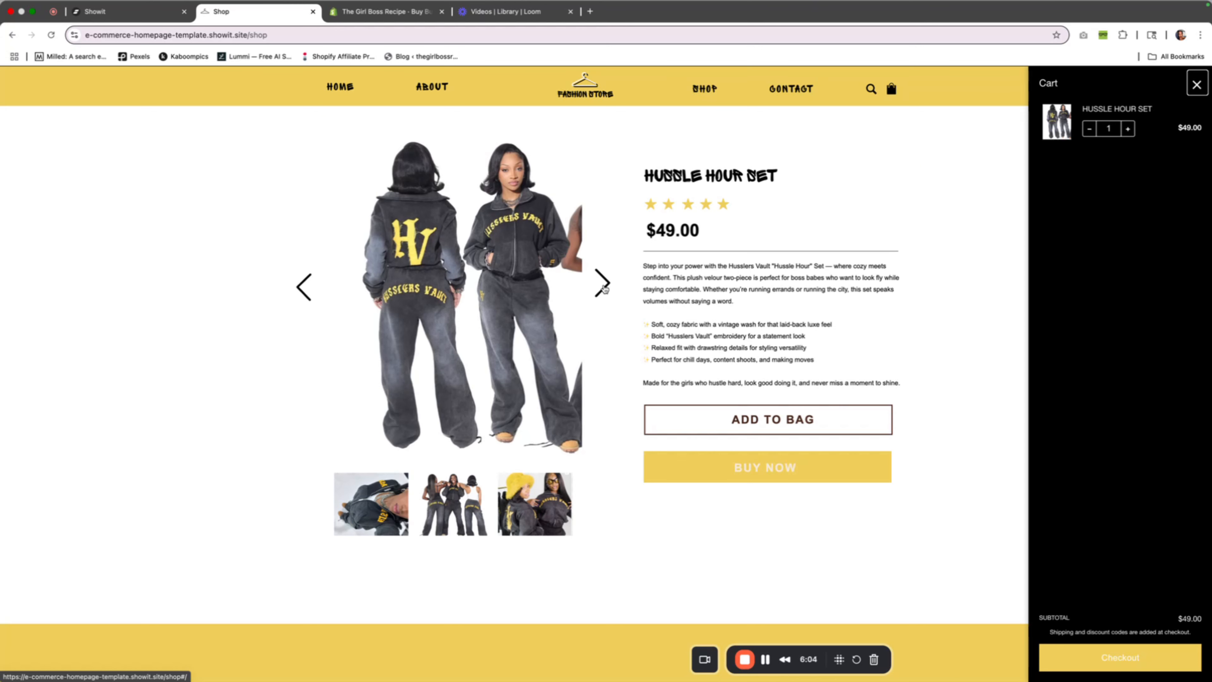
# With the cart open, check the live Shop page's layout and cycle through all product photos in the gallery
pyautogui.scroll(-20, 603, 287)
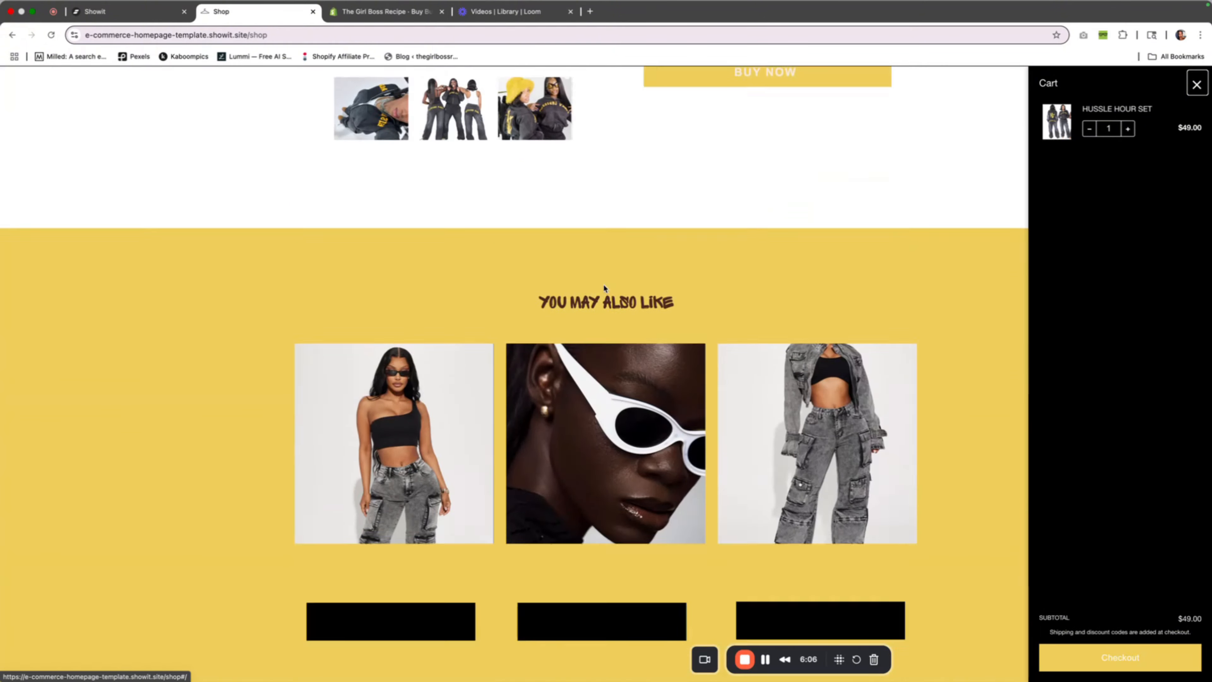
pyautogui.scroll(8, 605, 288)
pyautogui.scroll(10, 604, 288)
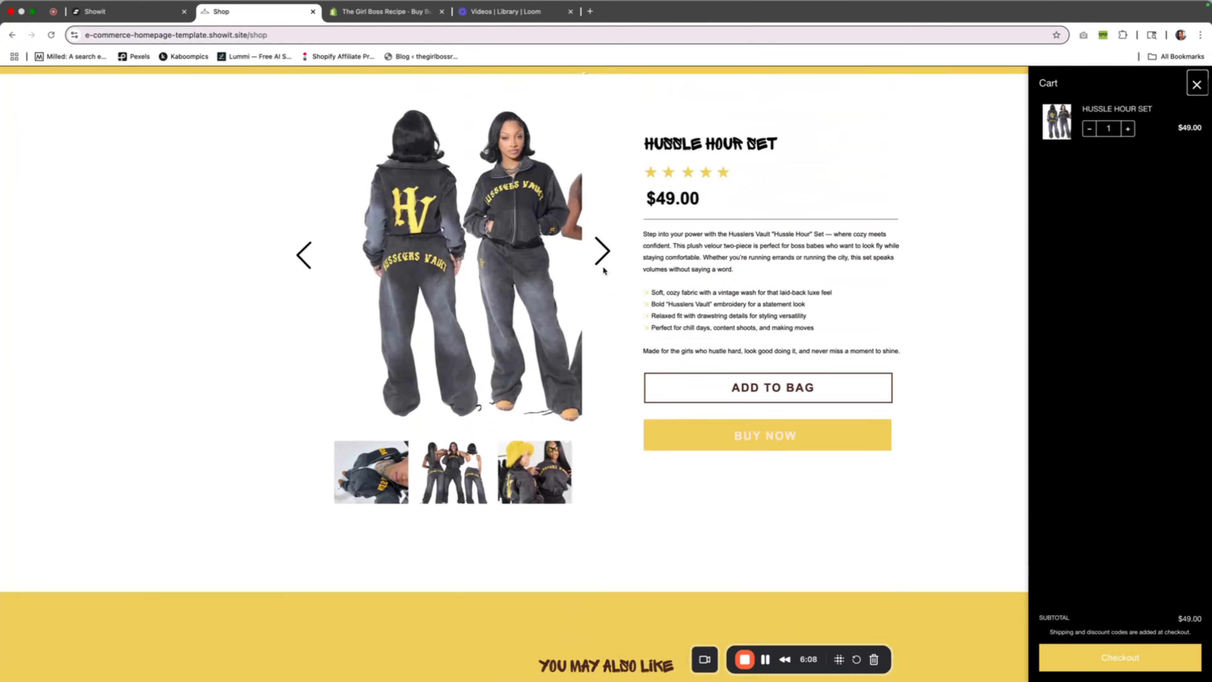
pyautogui.click(605, 285)
pyautogui.scroll(-1, 604, 285)
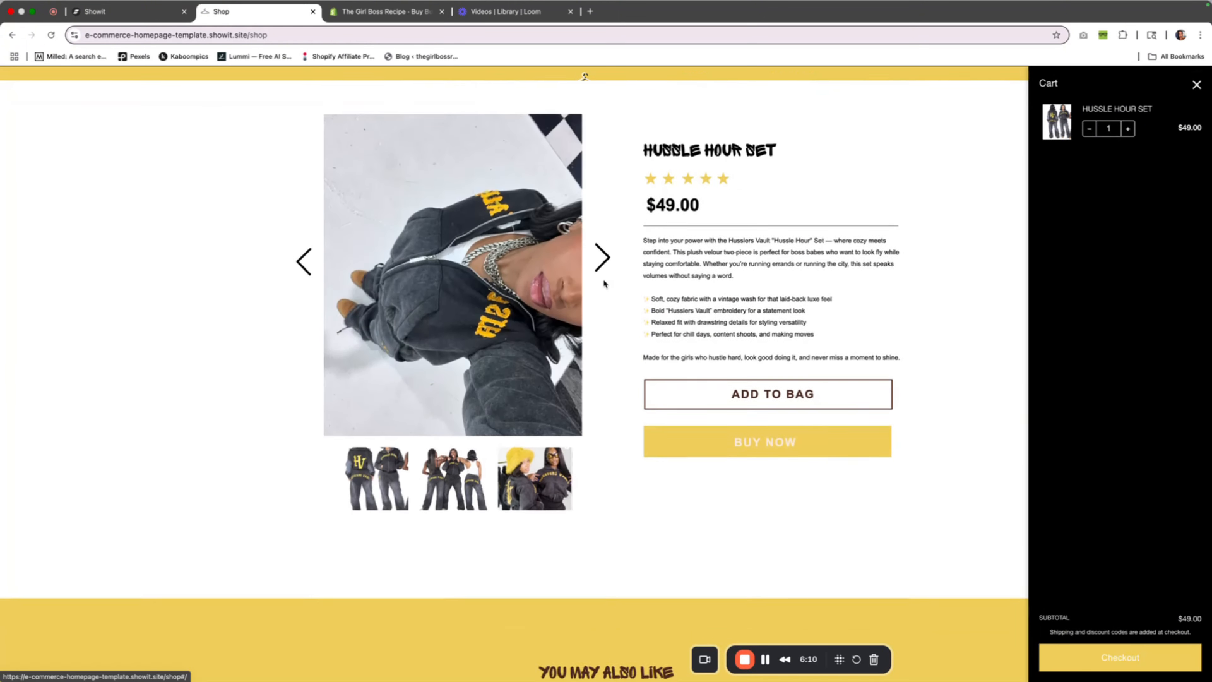
pyautogui.click(605, 248)
pyautogui.click(606, 247)
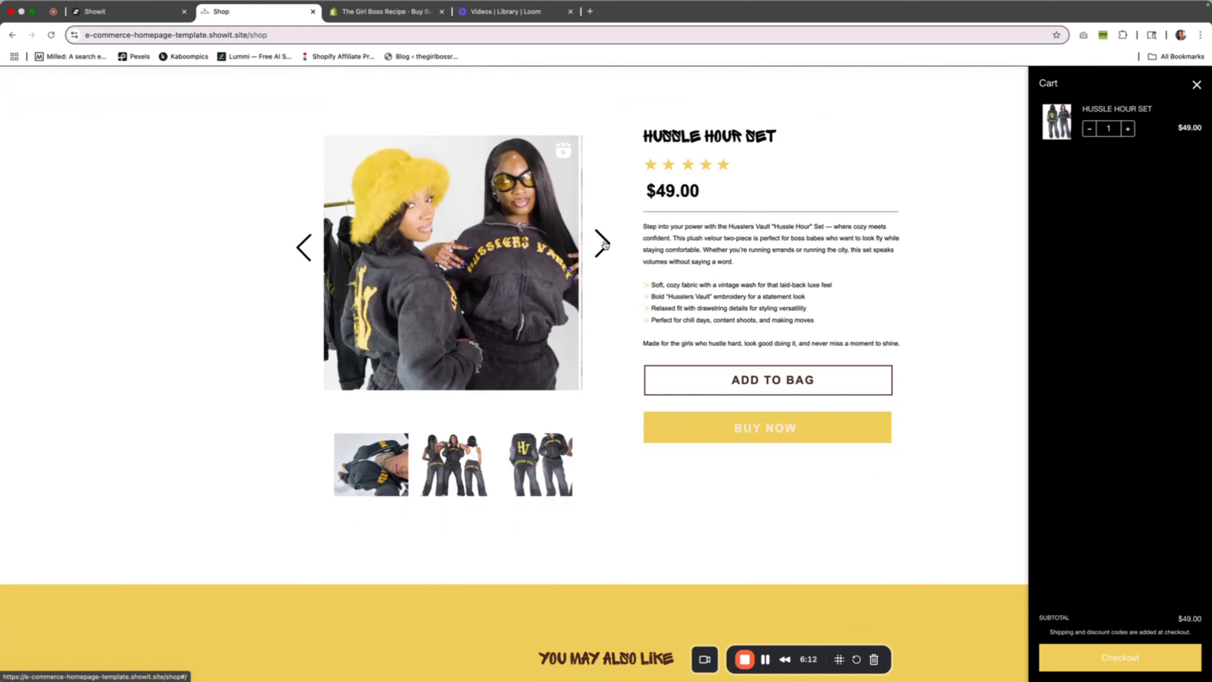
pyautogui.click(605, 247)
pyautogui.click(605, 245)
pyautogui.click(605, 245)
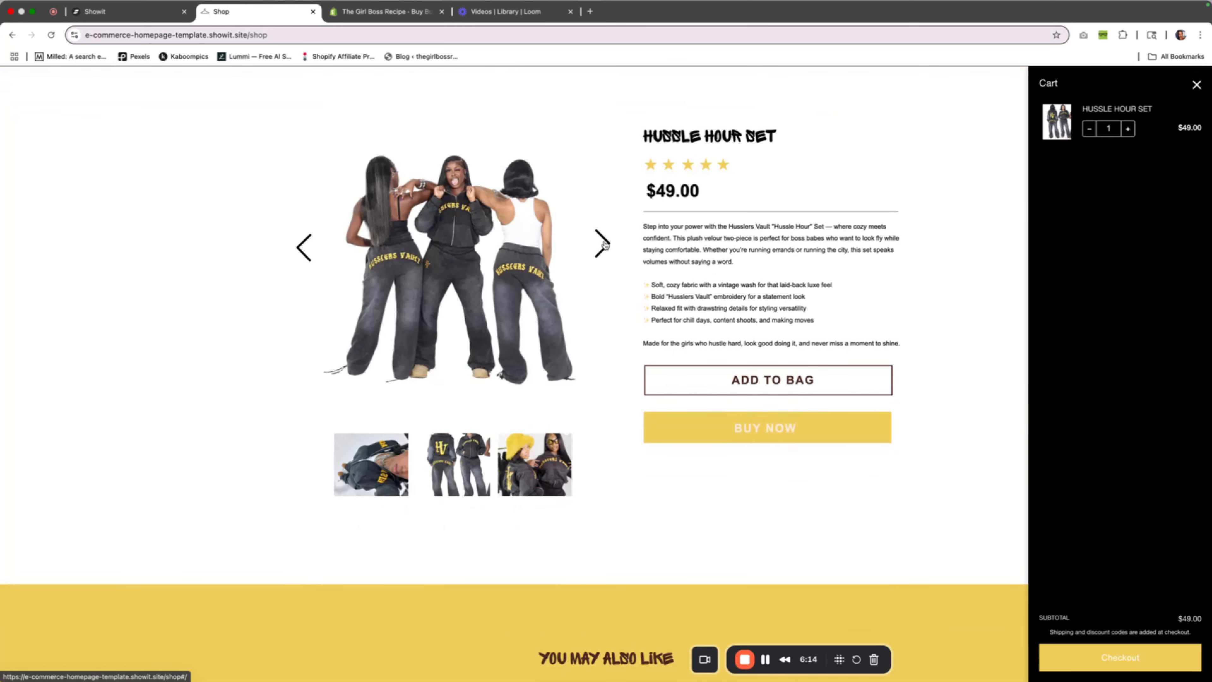
pyautogui.click(605, 245)
pyautogui.click(606, 246)
pyautogui.click(605, 245)
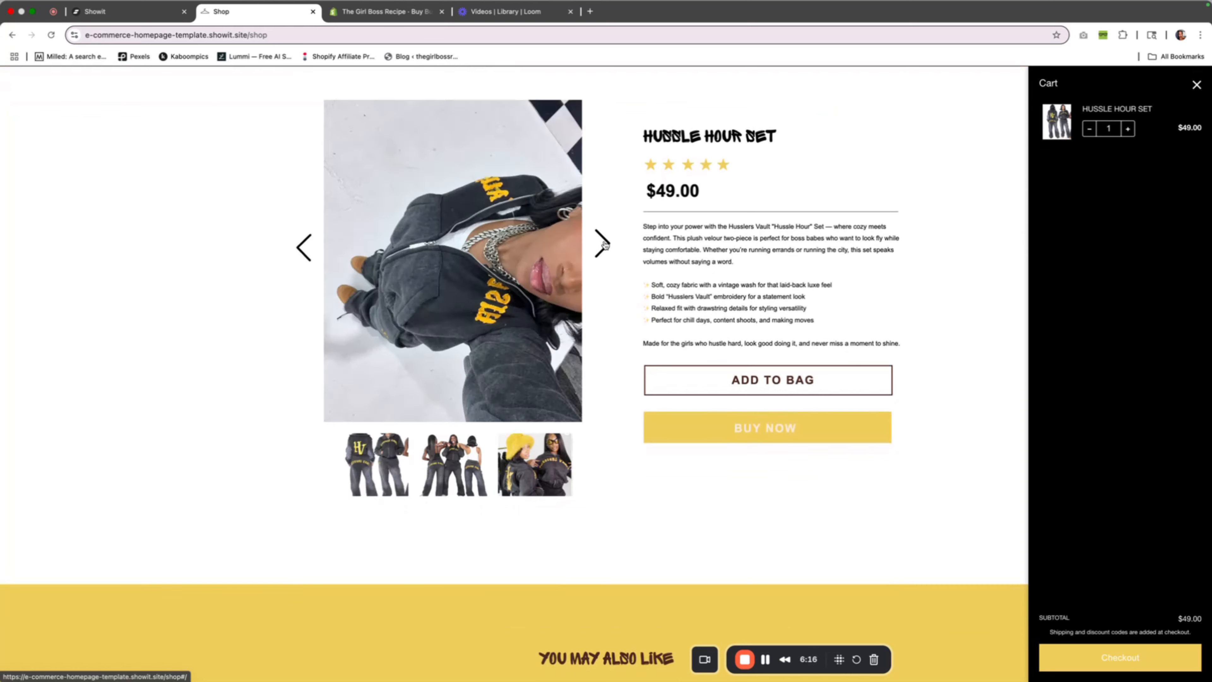
pyautogui.click(605, 246)
pyautogui.click(605, 246)
pyautogui.click(605, 246)
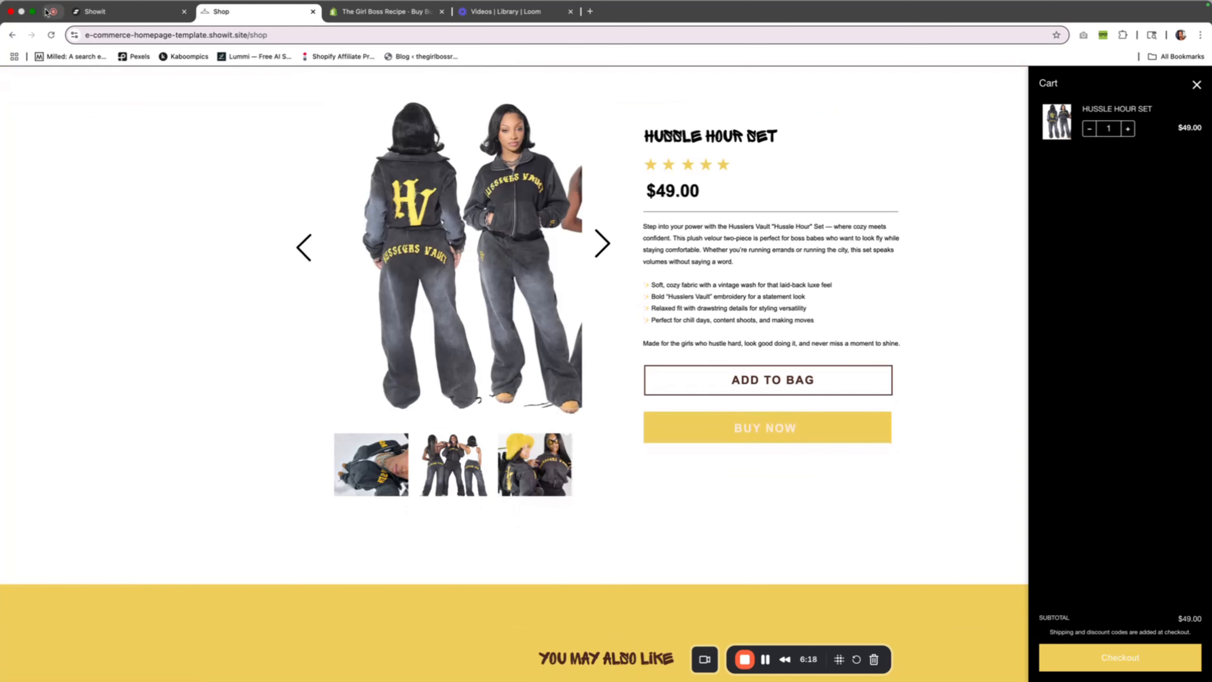
# Return to the Showit editor, dismiss the publish dialog, and review View 2 and View 1 of the Product canvas
pyautogui.click(120, 11)
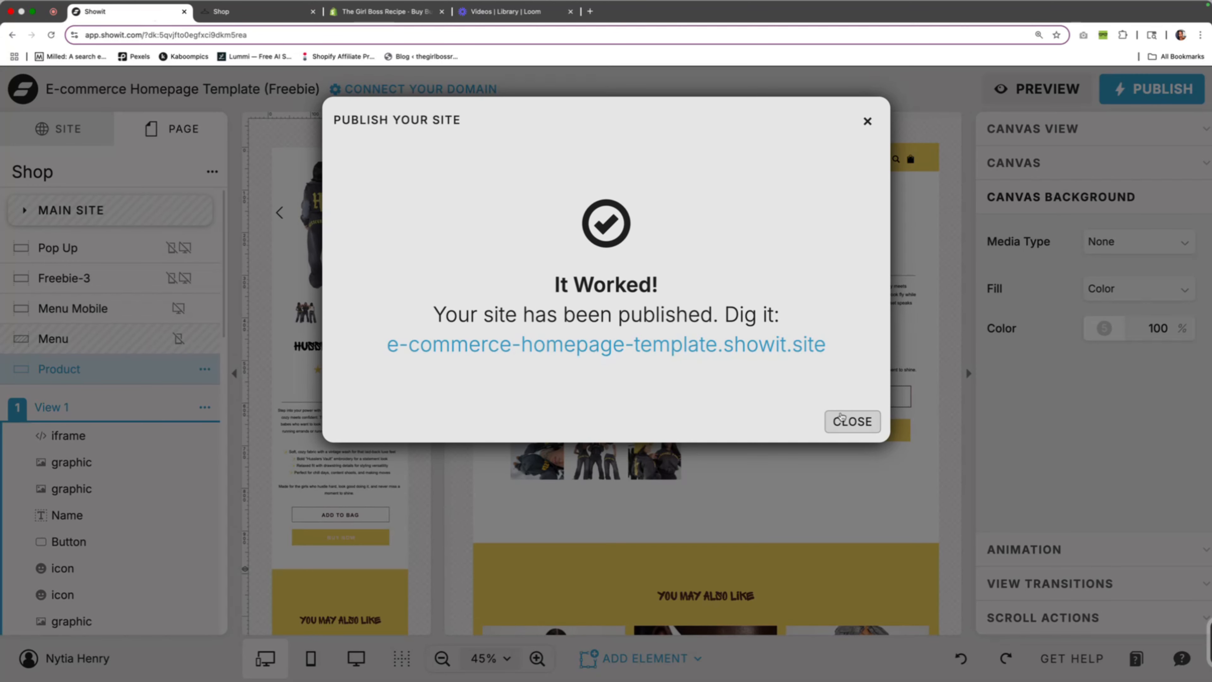
pyautogui.click(852, 421)
pyautogui.scroll(-1, 618, 356)
pyautogui.scroll(-12, 80, 267)
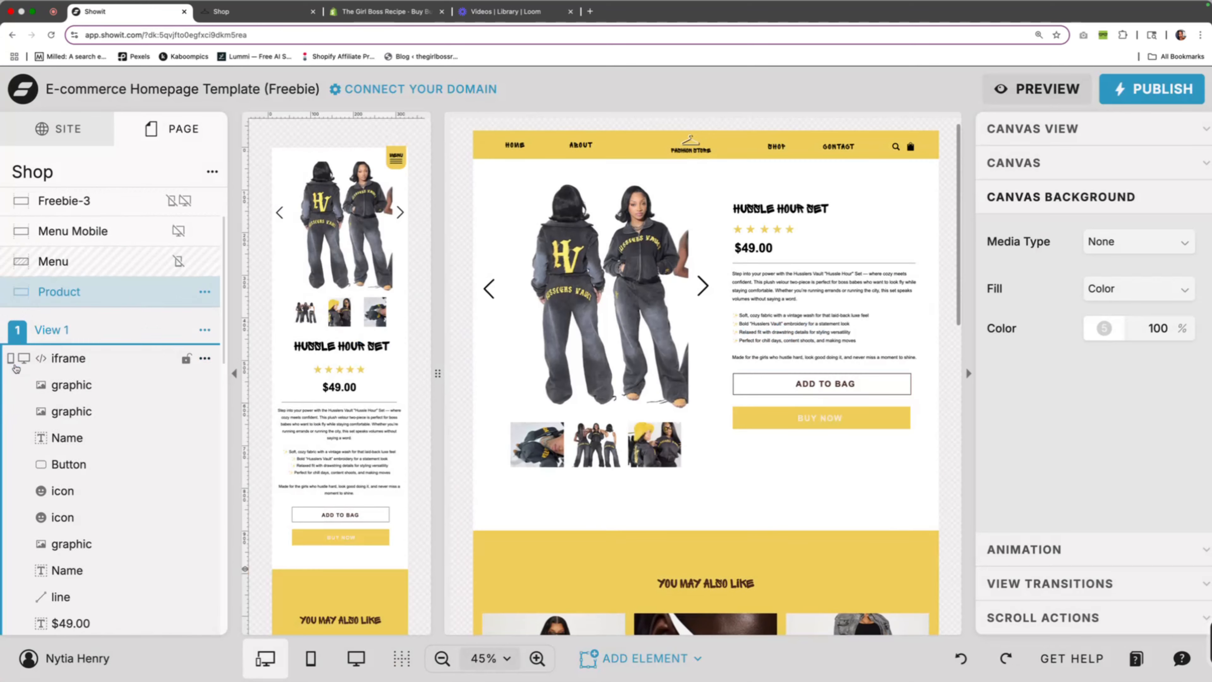
pyautogui.click(79, 248)
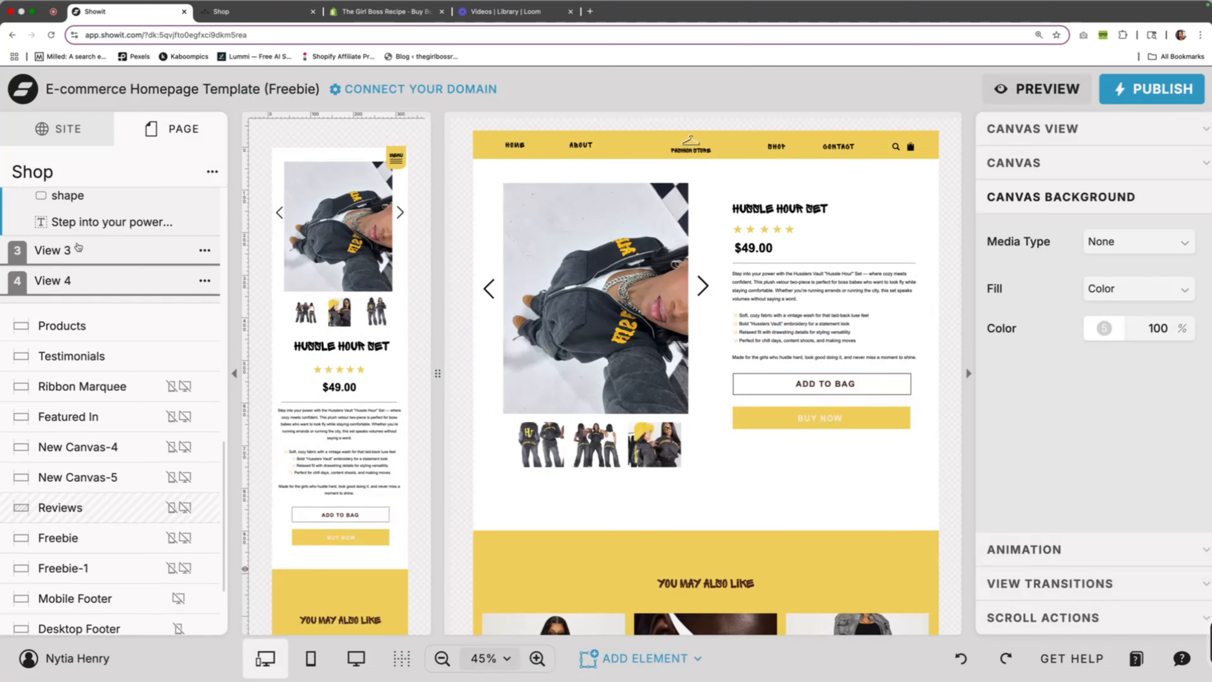
pyautogui.scroll(6, 135, 309)
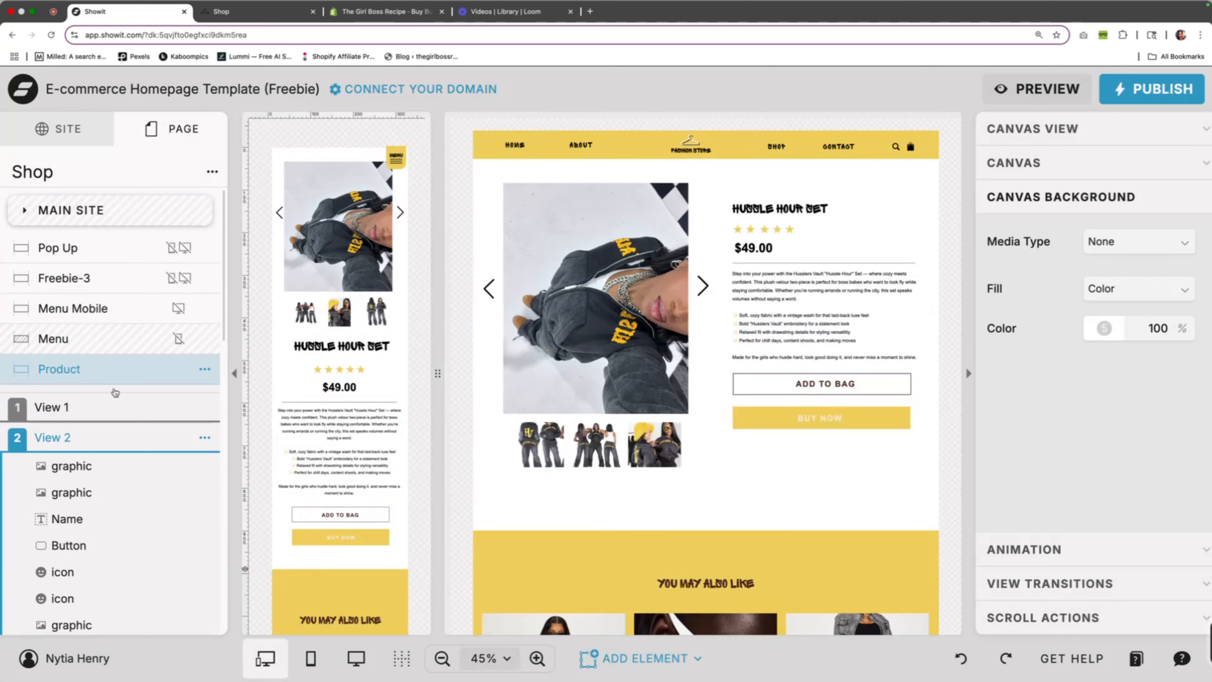
pyautogui.click(136, 406)
# Examine the image settings of View 1's main desktop product photo and show the Product canvas's View 2
pyautogui.click(575, 311)
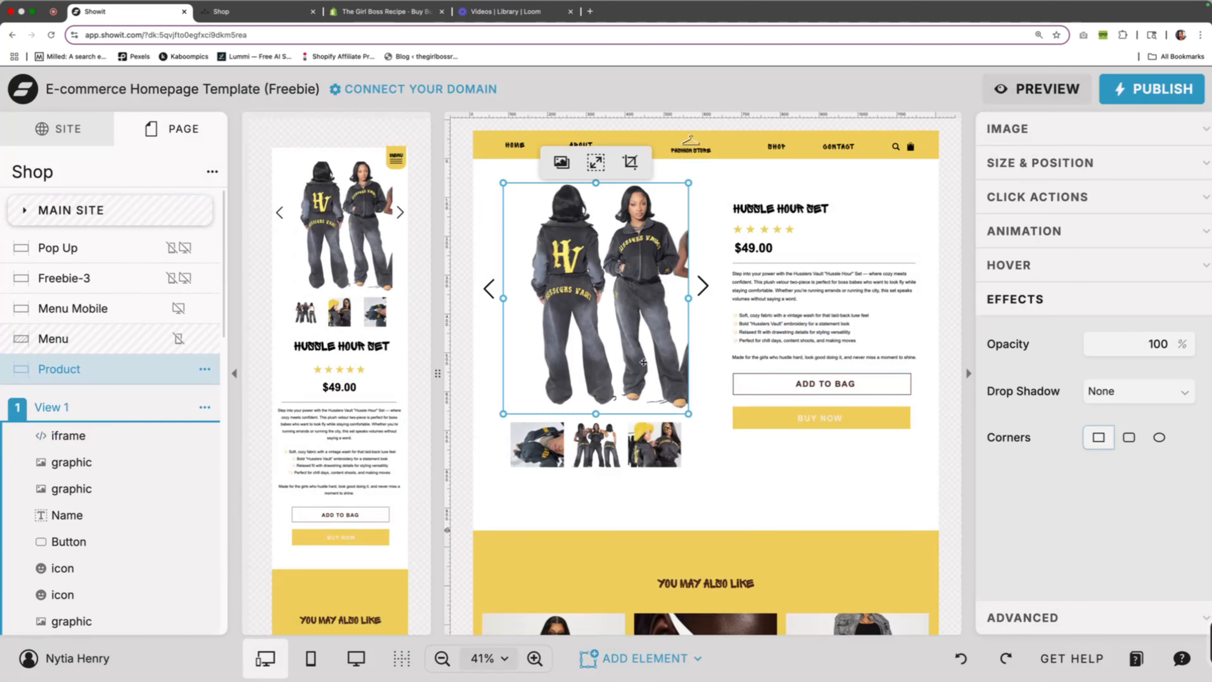
pyautogui.click(1108, 137)
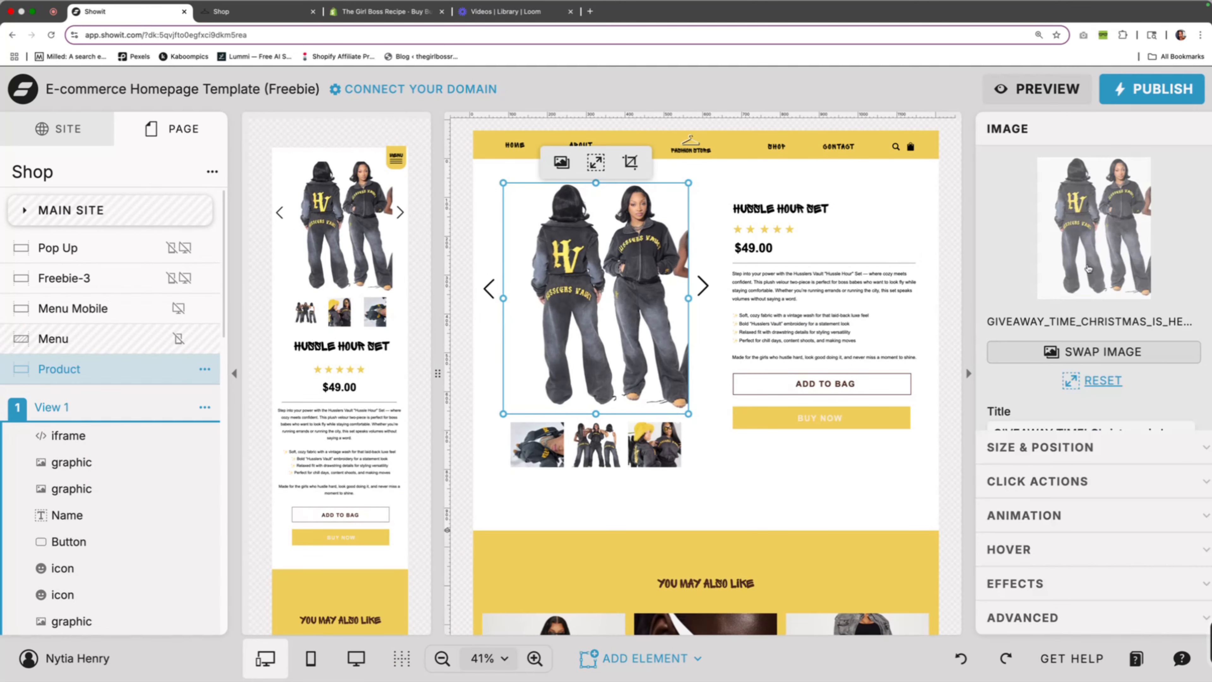
pyautogui.scroll(-5, 102, 456)
pyautogui.scroll(-8, 101, 457)
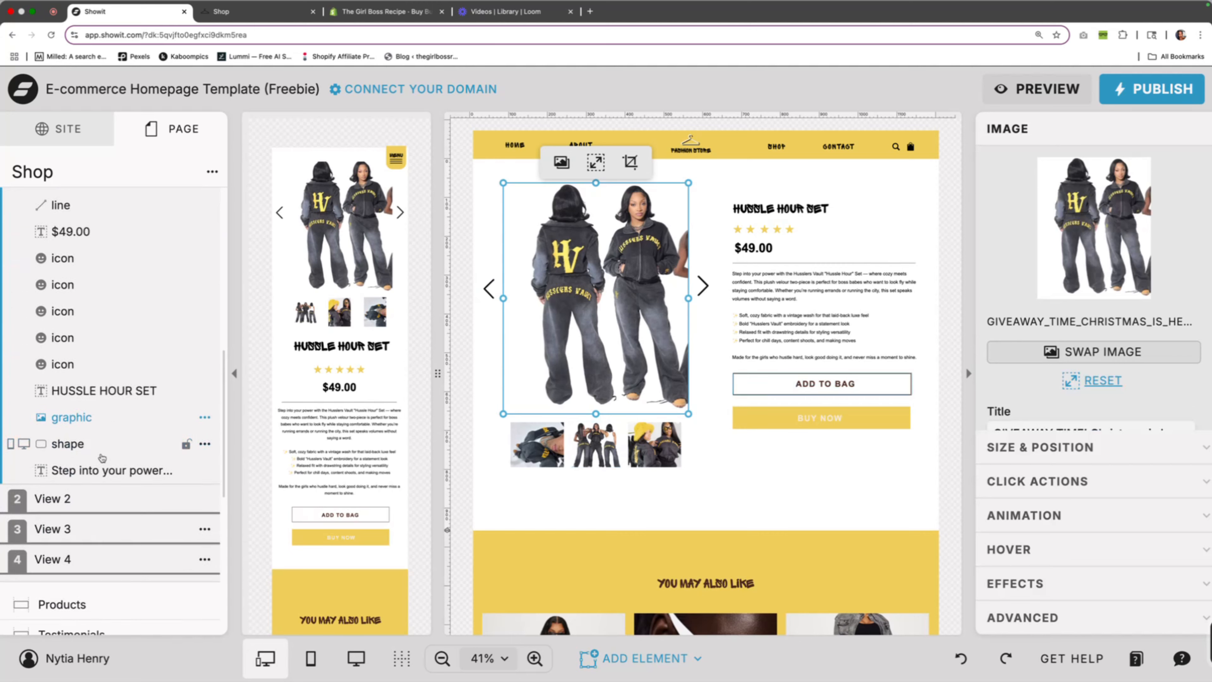
pyautogui.click(86, 375)
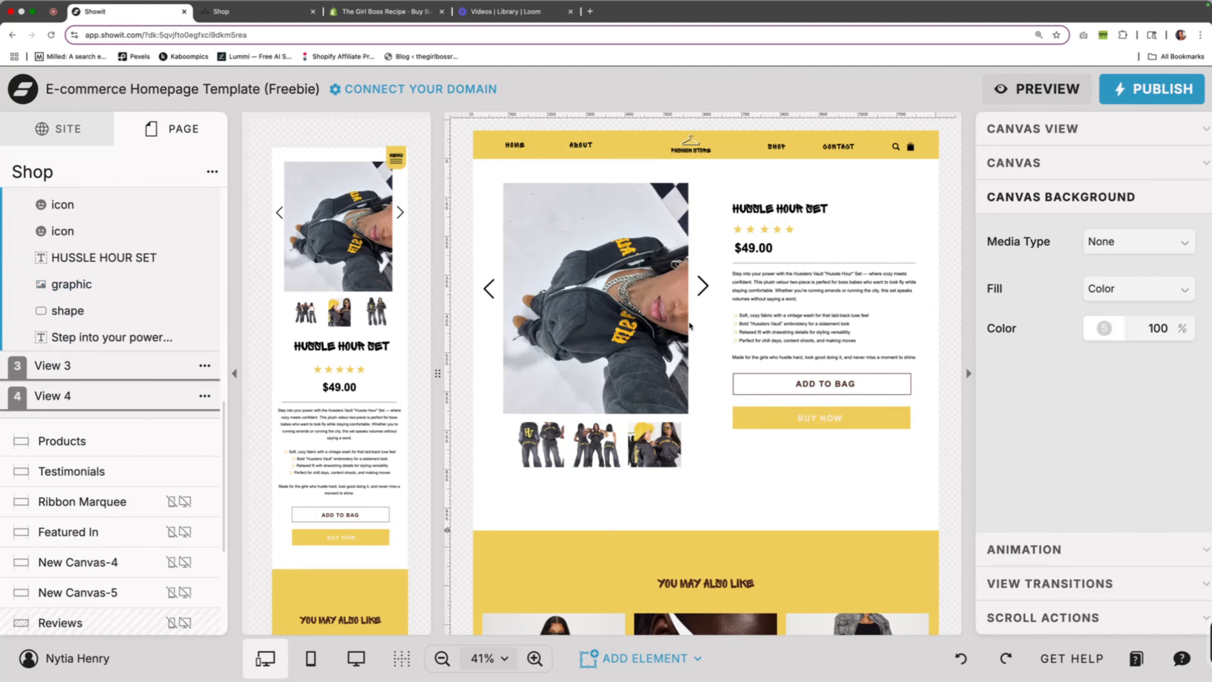